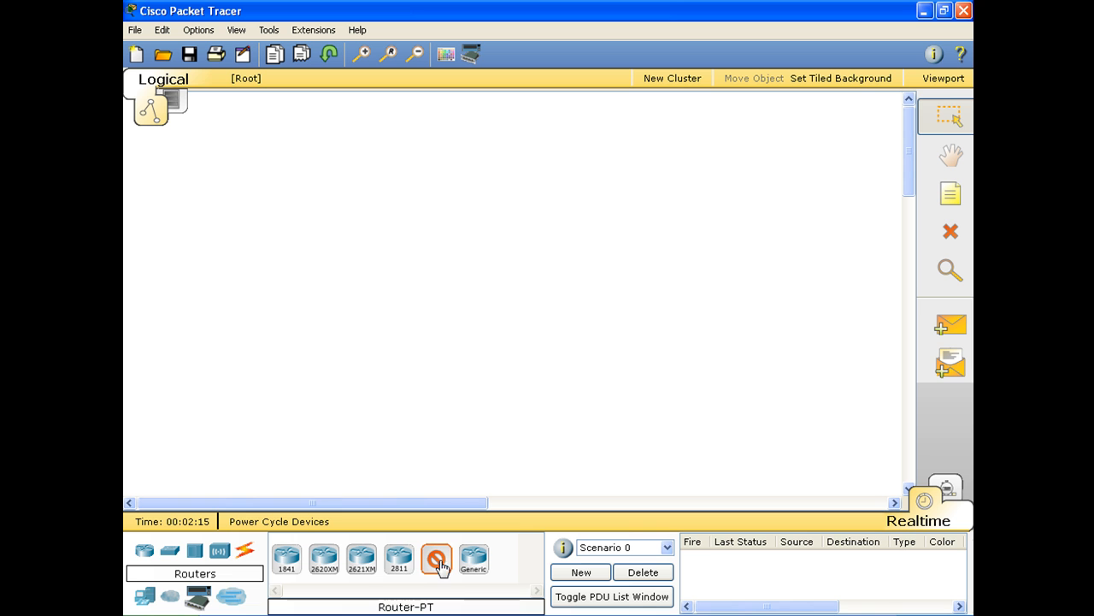
# Step: Place five Router-PT routers in the workspace, one in the centre and one on each side of it
pyautogui.click(506, 146)
pyautogui.click(509, 284)
pyautogui.click(509, 407)
pyautogui.click(684, 293)
pyautogui.click(387, 290)
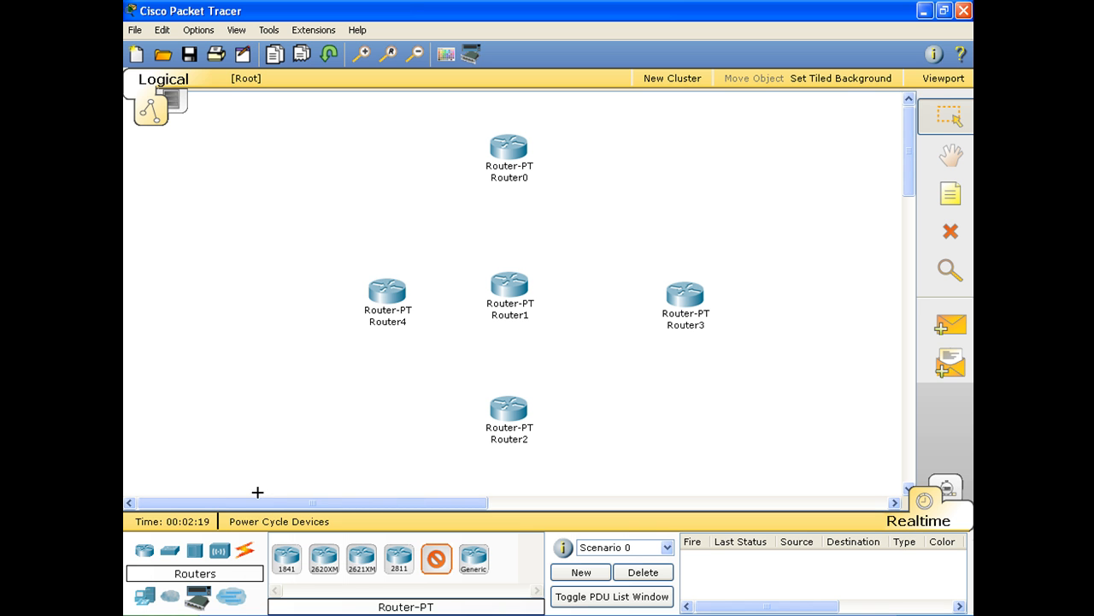
# Step: Add two PC-PT end devices, one outside Router4 and one outside Router3
pyautogui.click(144, 596)
pyautogui.click(285, 557)
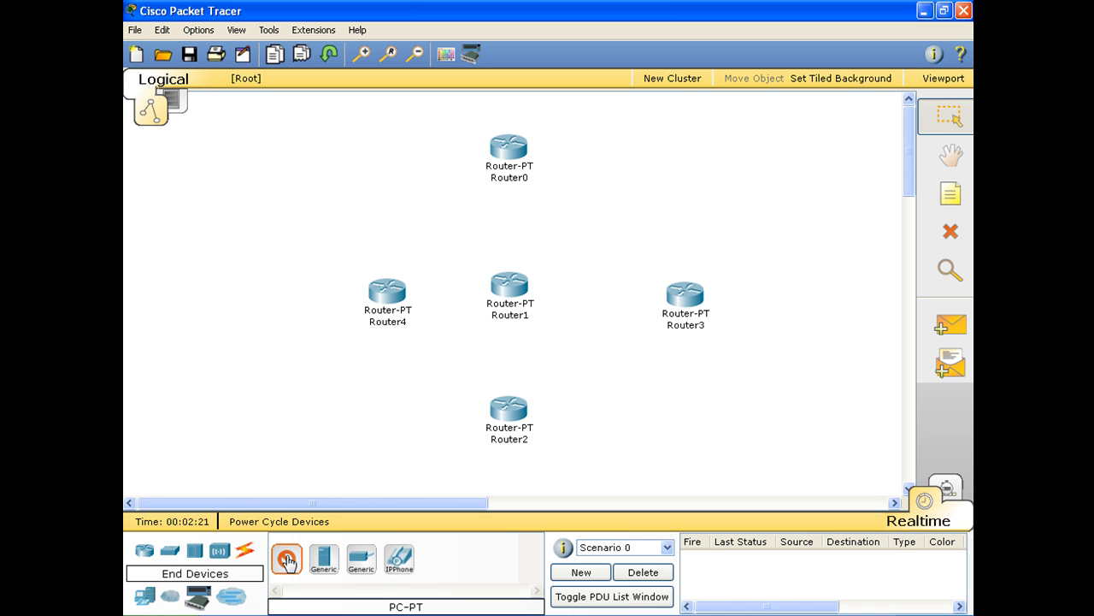
pyautogui.click(252, 325)
pyautogui.click(828, 348)
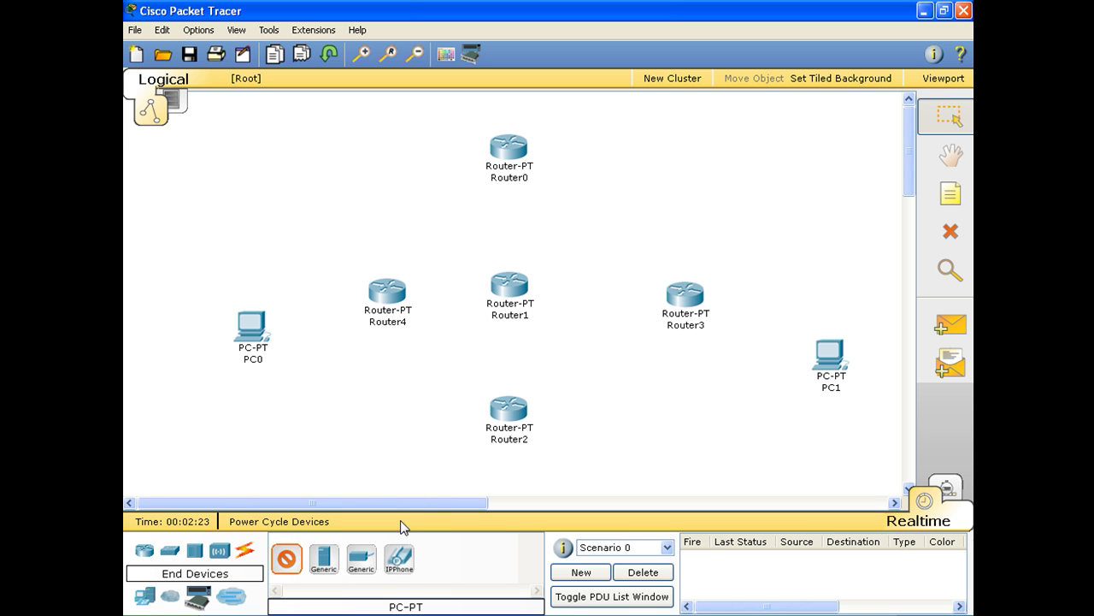
# Step: Connect PC0 to Router4's FastEthernet0/0 port with a copper cross-over cable
pyautogui.click(246, 551)
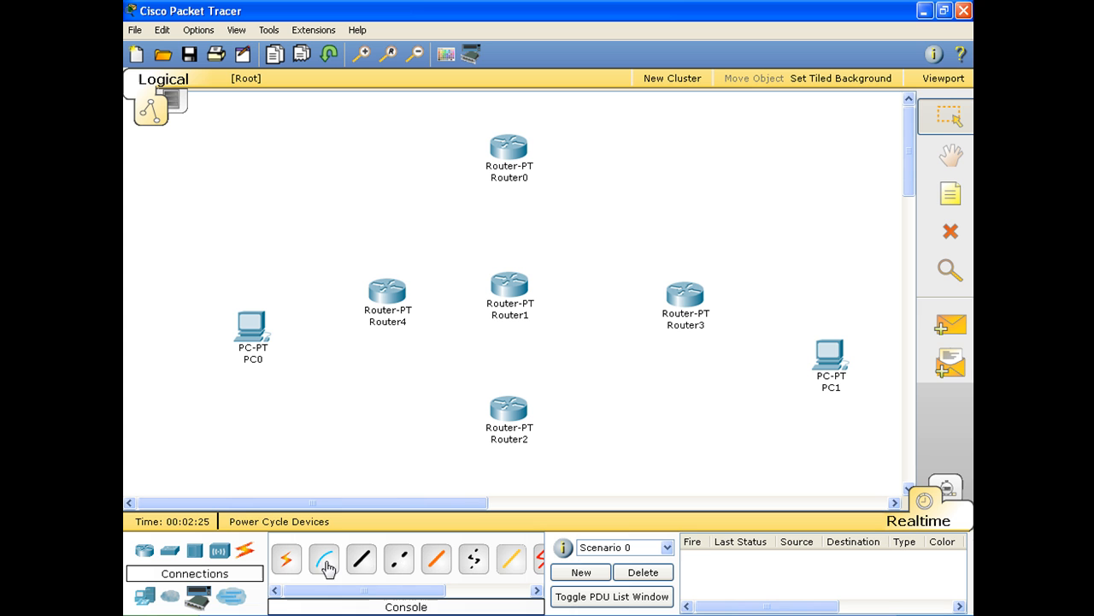
pyautogui.click(399, 560)
pyautogui.click(254, 324)
pyautogui.click(276, 336)
pyautogui.click(386, 294)
pyautogui.click(395, 306)
# Step: Connect PC1 to Router3's FastEthernet0/0 port with a copper cross-over cable
pyautogui.click(831, 354)
pyautogui.click(834, 365)
pyautogui.click(688, 296)
pyautogui.click(691, 310)
pyautogui.click(461, 591)
pyautogui.click(462, 596)
pyautogui.click(411, 561)
pyautogui.click(517, 157)
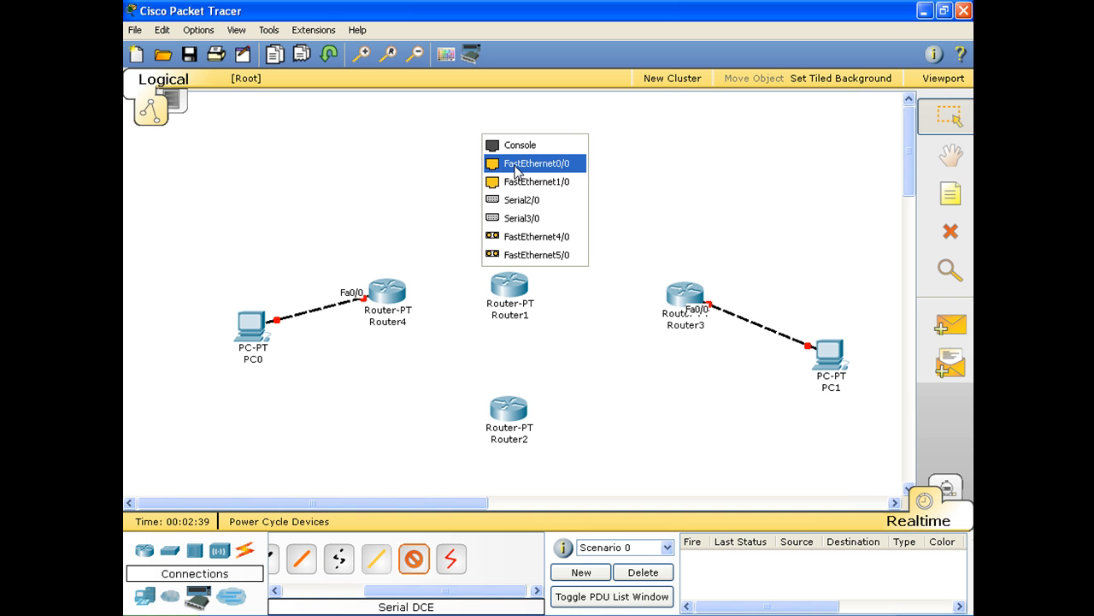
pyautogui.click(524, 200)
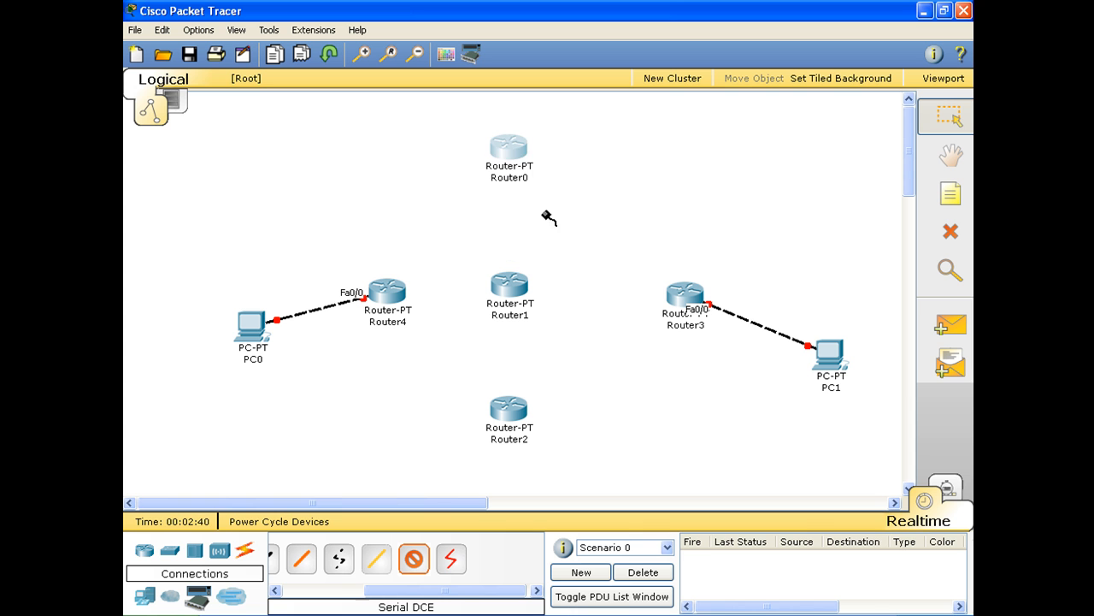
pyautogui.click(687, 303)
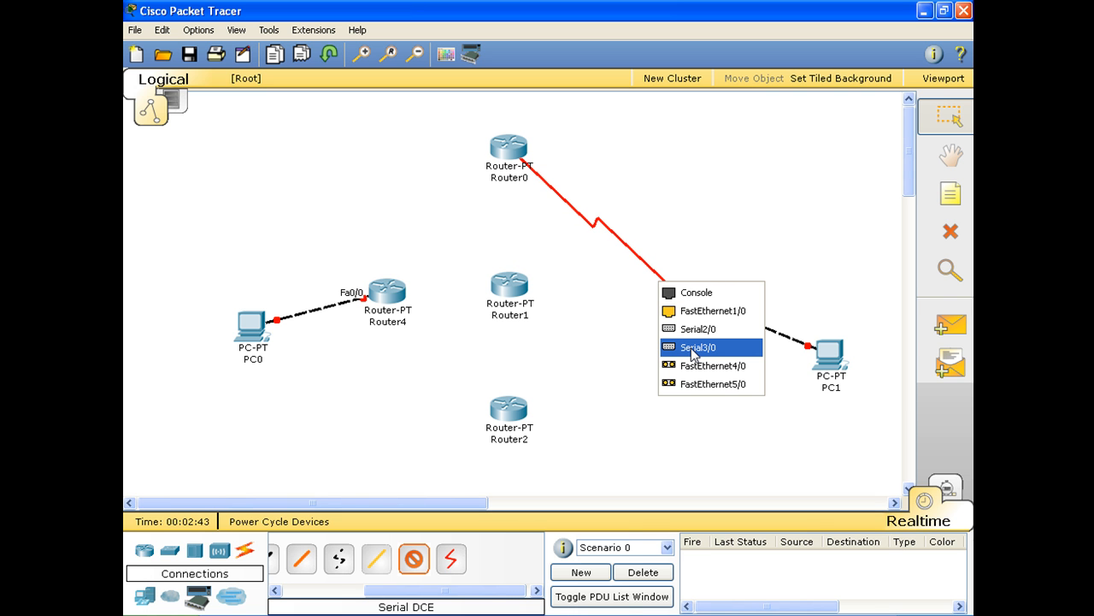
pyautogui.click(693, 353)
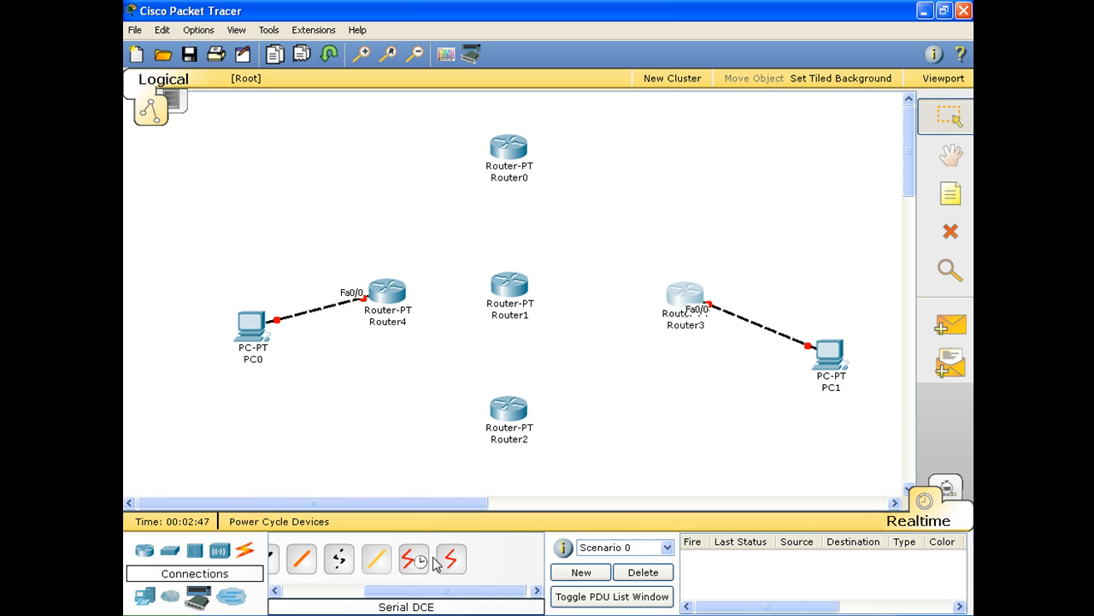
# Step: Connect Router0's Serial2/0 port to Router3's Serial3/0 port with a Serial DCE cable
pyautogui.click(426, 560)
pyautogui.click(508, 161)
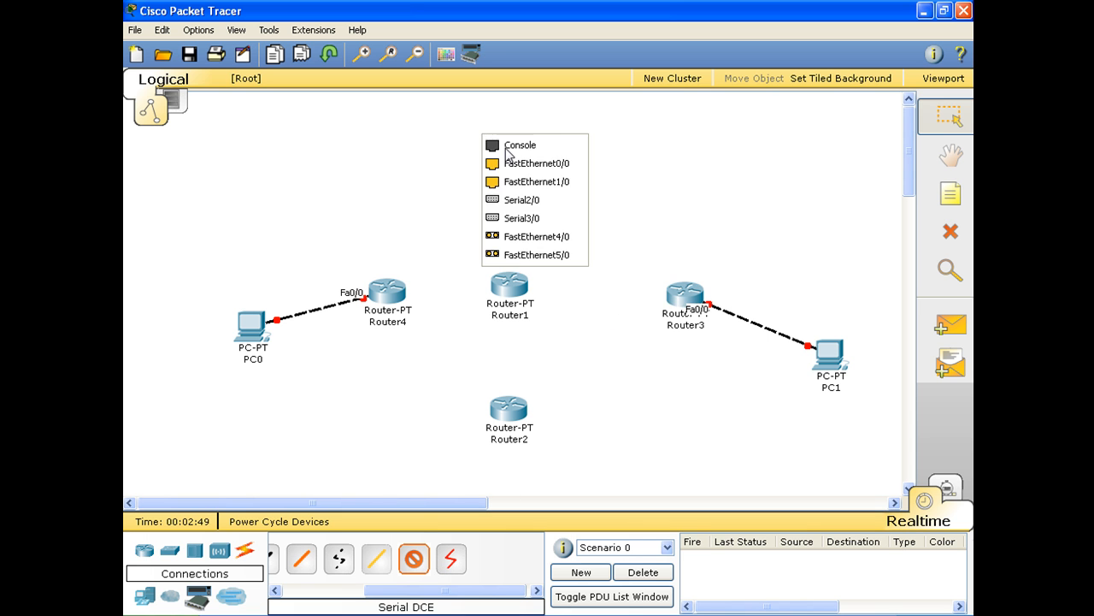
pyautogui.click(519, 201)
pyautogui.click(685, 293)
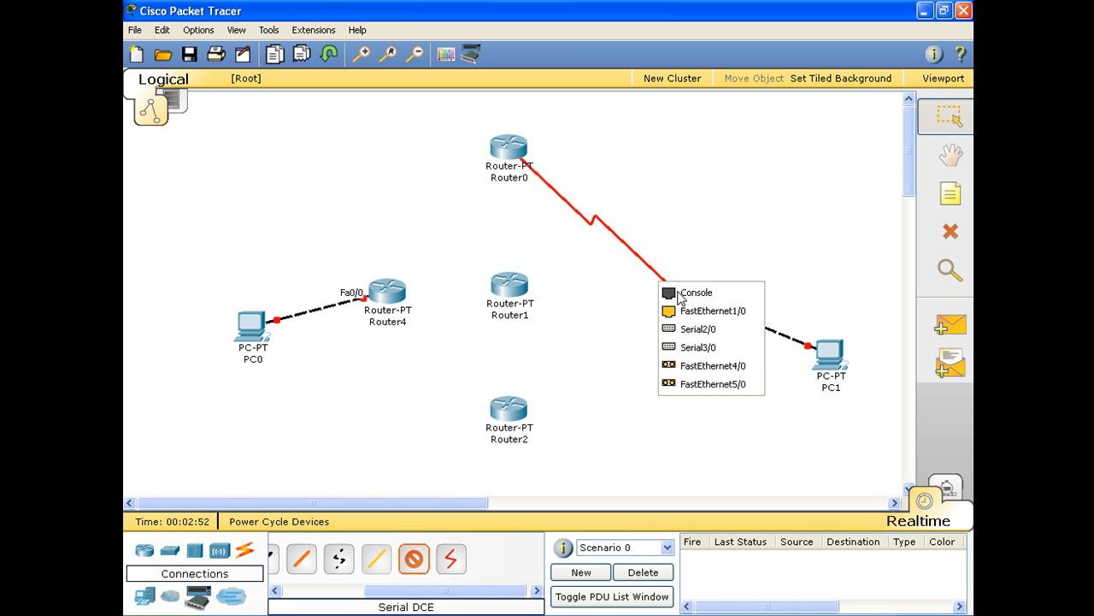
pyautogui.click(708, 347)
# Step: Link Router3's Serial2/0 port to Router2's Serial3/0 port with a Serial DCE cable
pyautogui.click(688, 306)
pyautogui.click(633, 366)
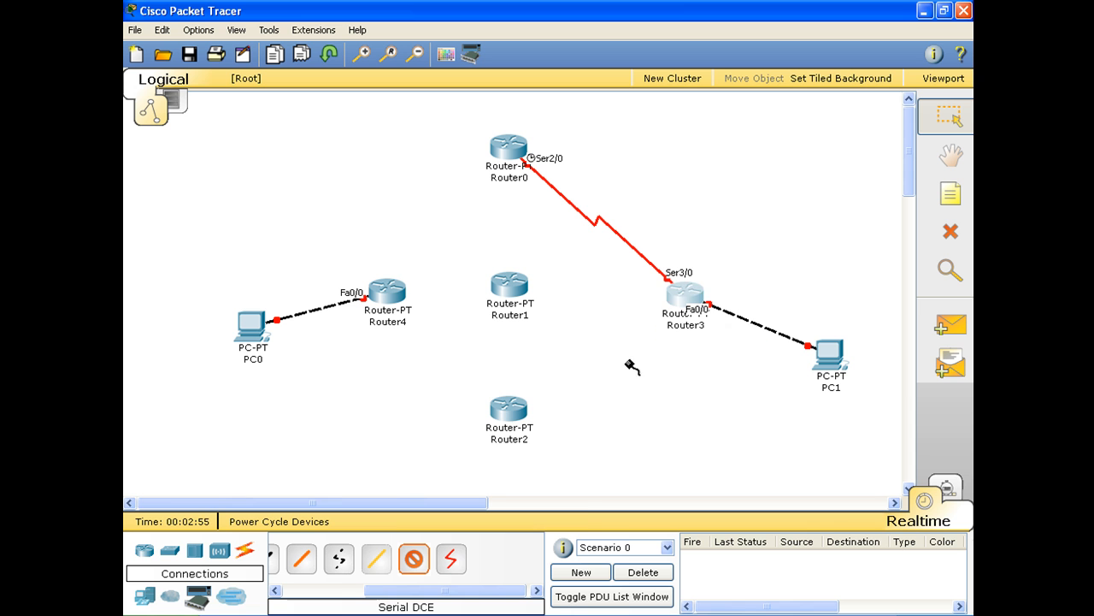
pyautogui.click(515, 419)
pyautogui.click(531, 479)
# Step: Link Router2's Serial2/0 port to Router4's Serial3/0 port with a Serial DCE cable
pyautogui.click(516, 425)
pyautogui.click(518, 457)
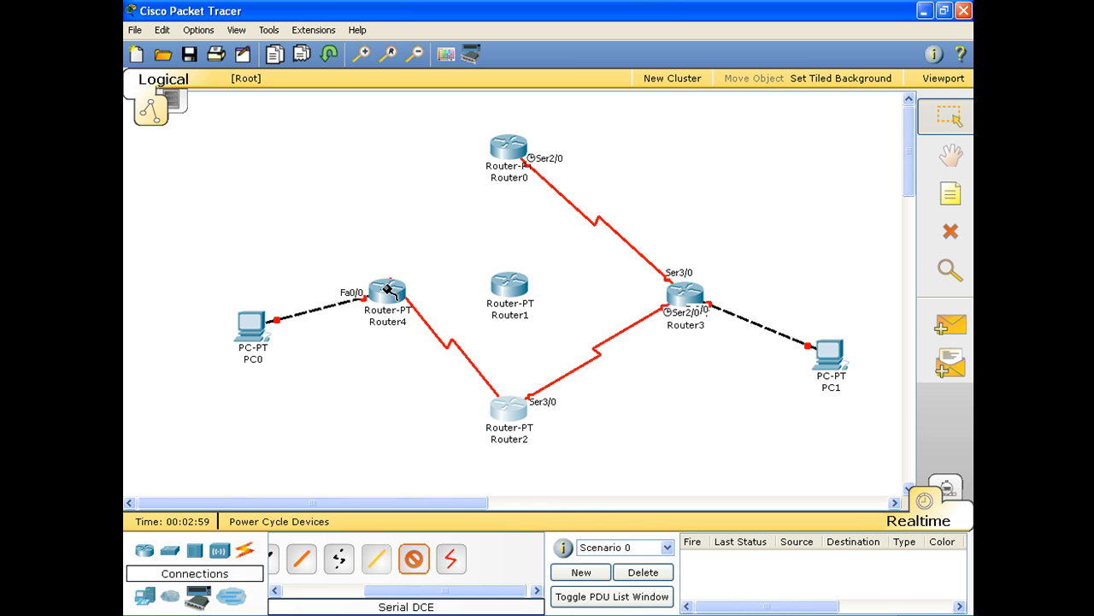
pyautogui.click(389, 287)
pyautogui.click(398, 337)
# Step: Link Router4's Serial2/0 port to Router0's Serial3/0 port with a Serial DCE cable and leave cabling mode
pyautogui.click(380, 290)
pyautogui.click(402, 325)
pyautogui.click(506, 167)
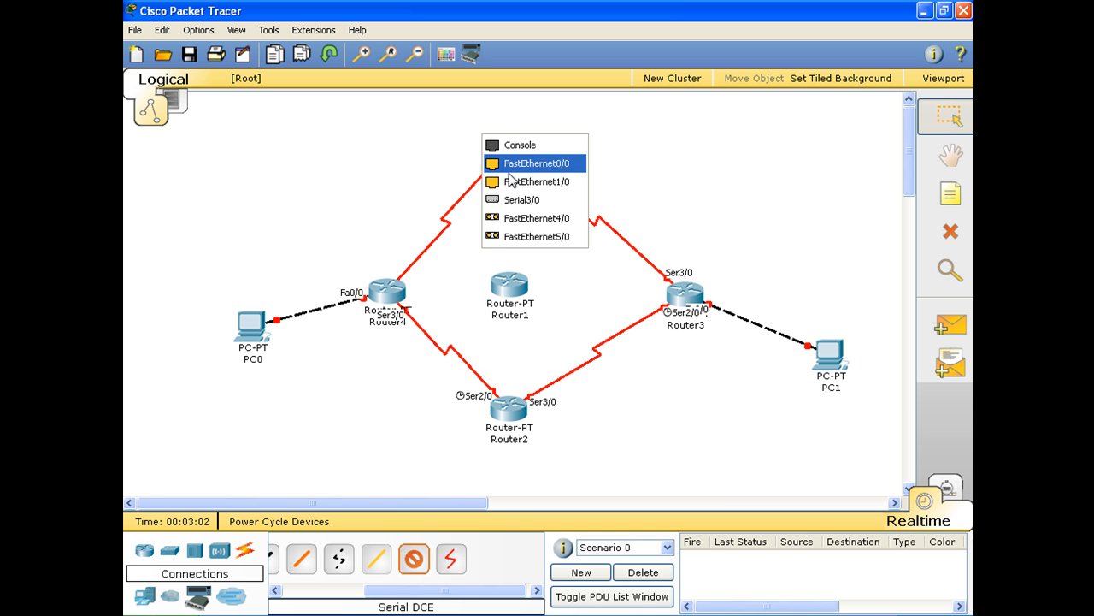
pyautogui.click(520, 199)
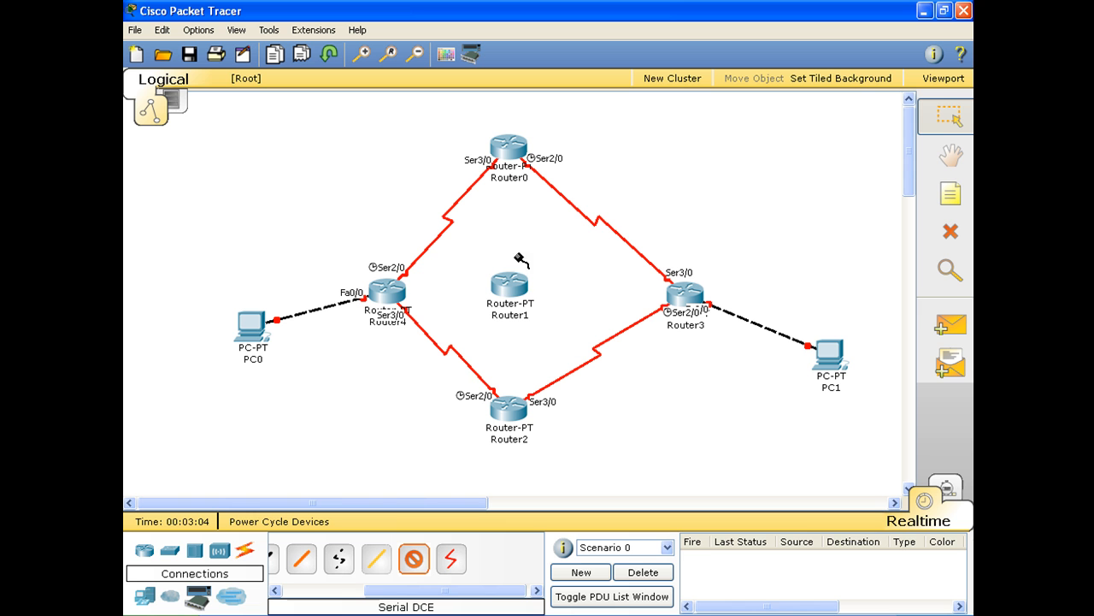
pyautogui.press('Escape')
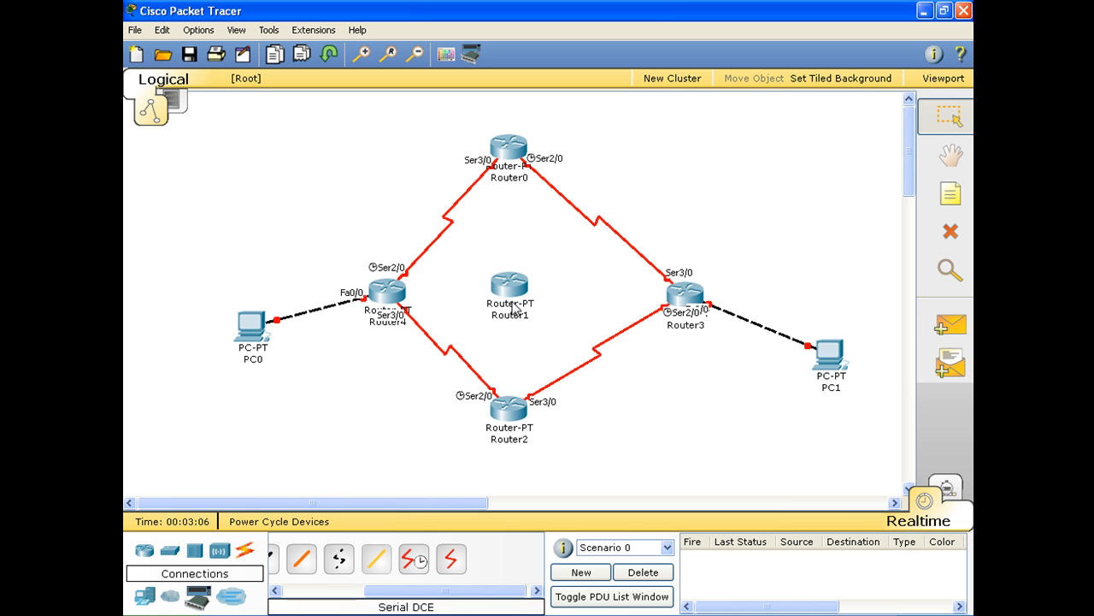
# Step: Move Router4 closer to PC0 and shift Router2 slightly downward to spread out the topology
pyautogui.moveTo(391, 292); pyautogui.dragTo(366, 284)
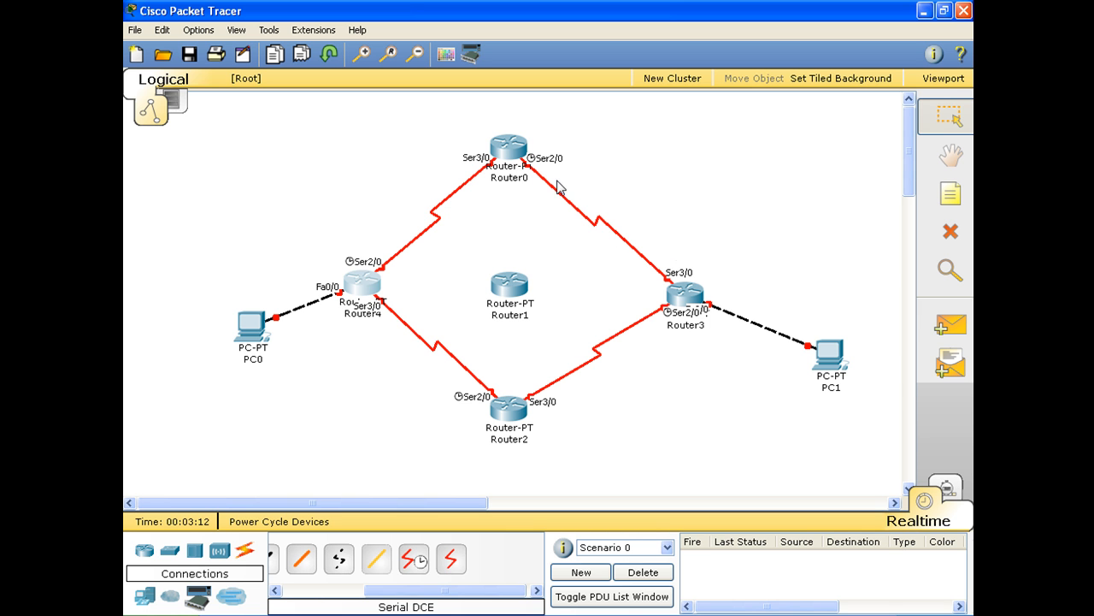
pyautogui.moveTo(367, 286); pyautogui.dragTo(357, 288)
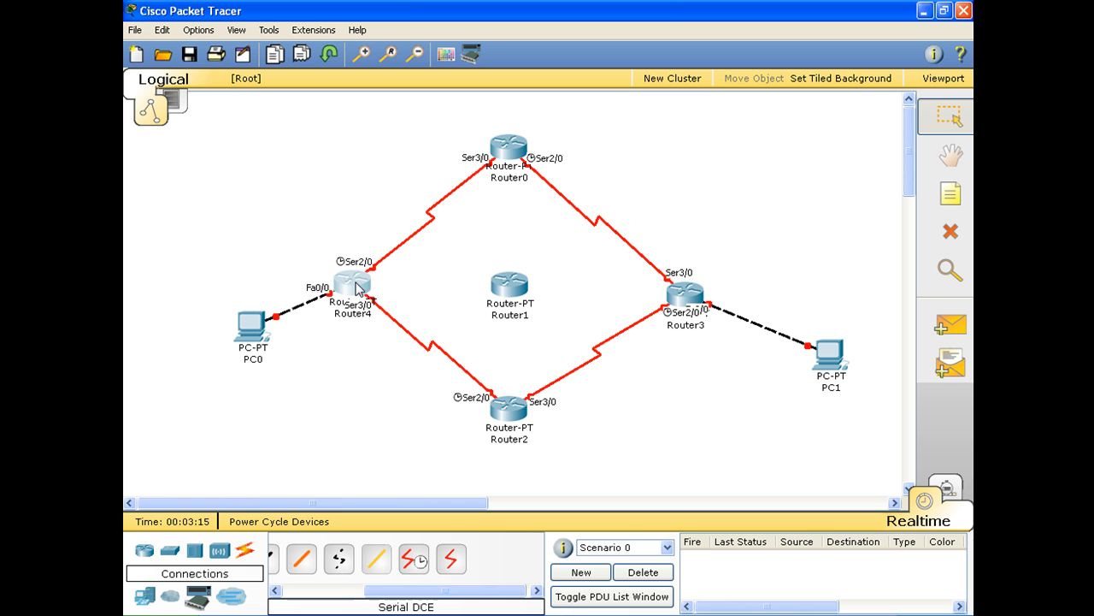
pyautogui.moveTo(506, 408); pyautogui.dragTo(511, 419)
pyautogui.click(678, 415)
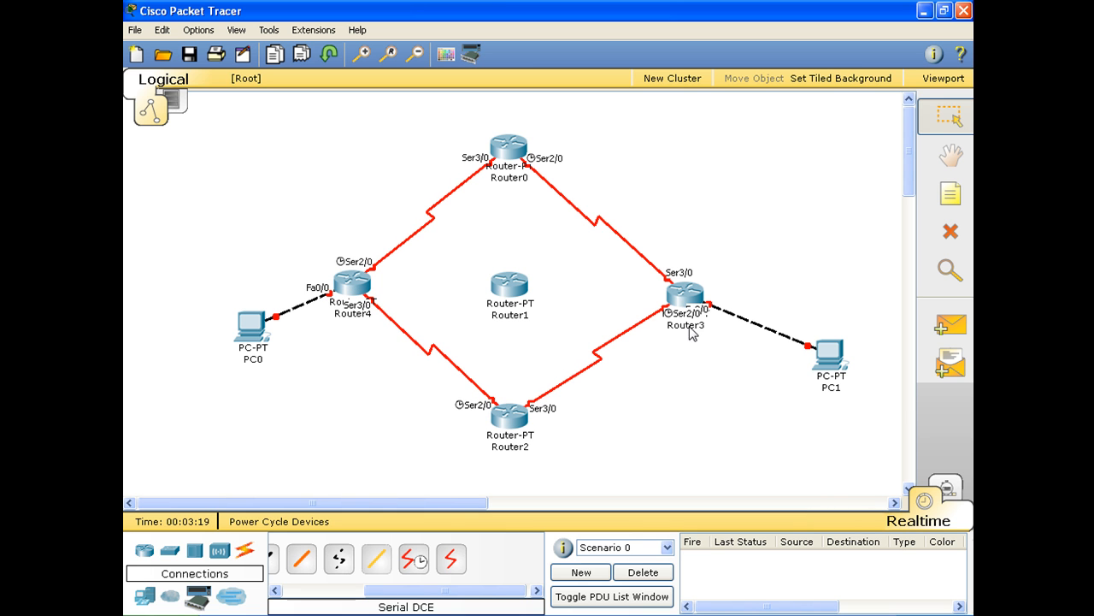
# Step: Install a PT-ROUTER-NM-1S serial module in Router3's empty slot next to the fibre modules
pyautogui.click(681, 301)
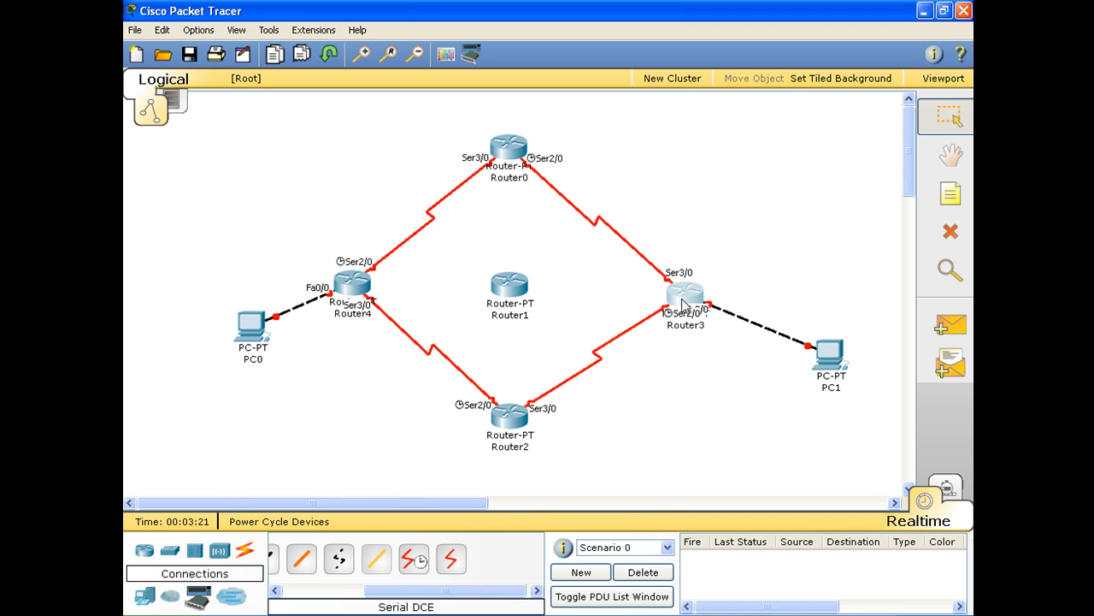
pyautogui.click(683, 302)
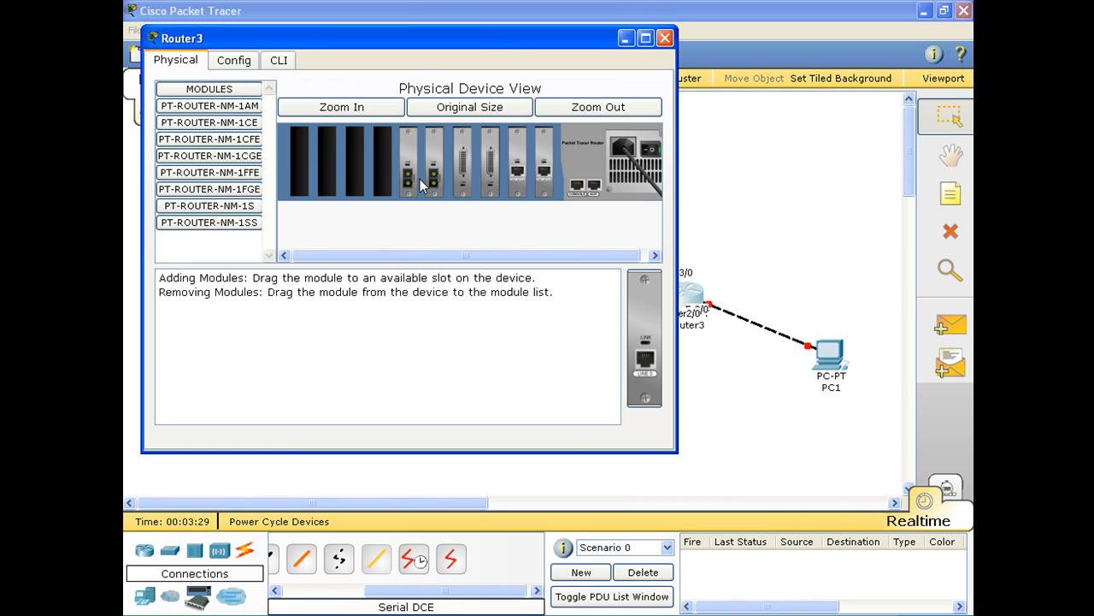
pyautogui.click(242, 209)
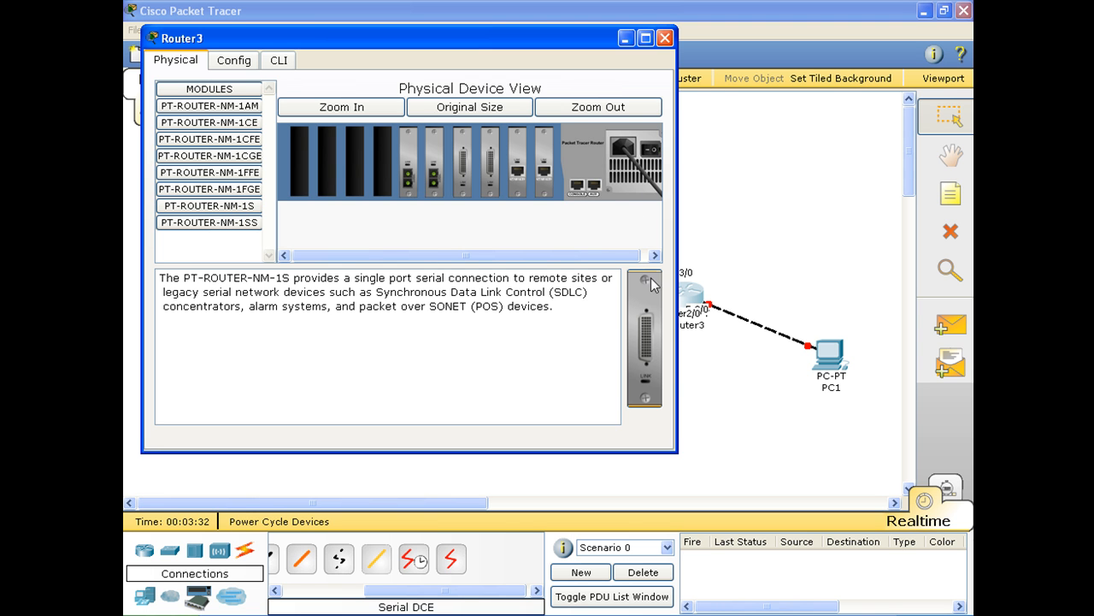
pyautogui.moveTo(650, 334); pyautogui.dragTo(381, 167)
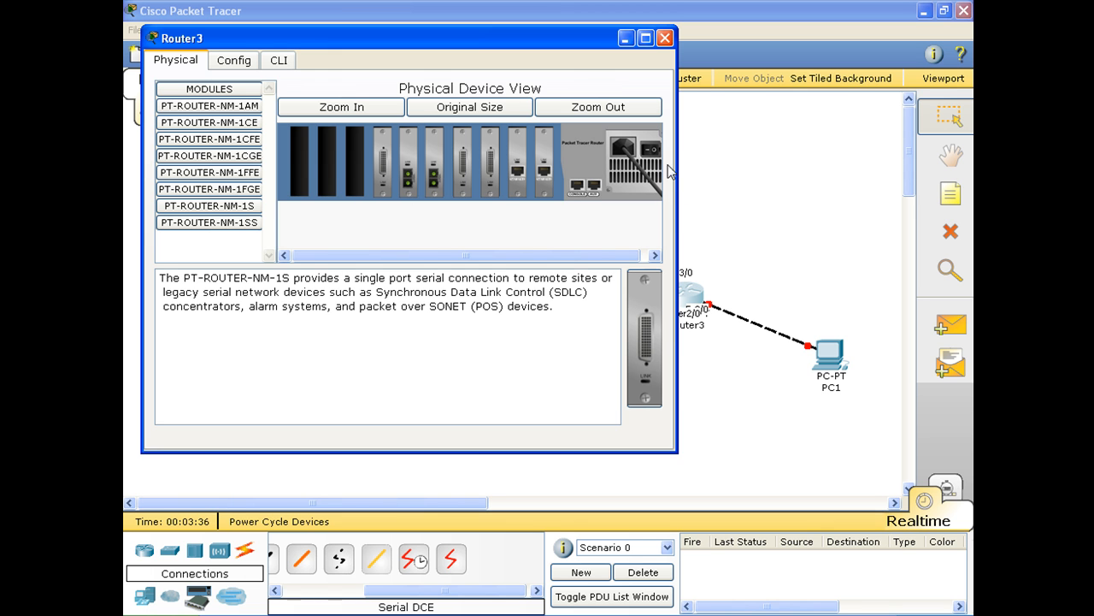
pyautogui.click(664, 38)
# Step: Install a PT-ROUTER-NM-1S serial module in Router4's empty slot next to the fibre modules
pyautogui.click(363, 294)
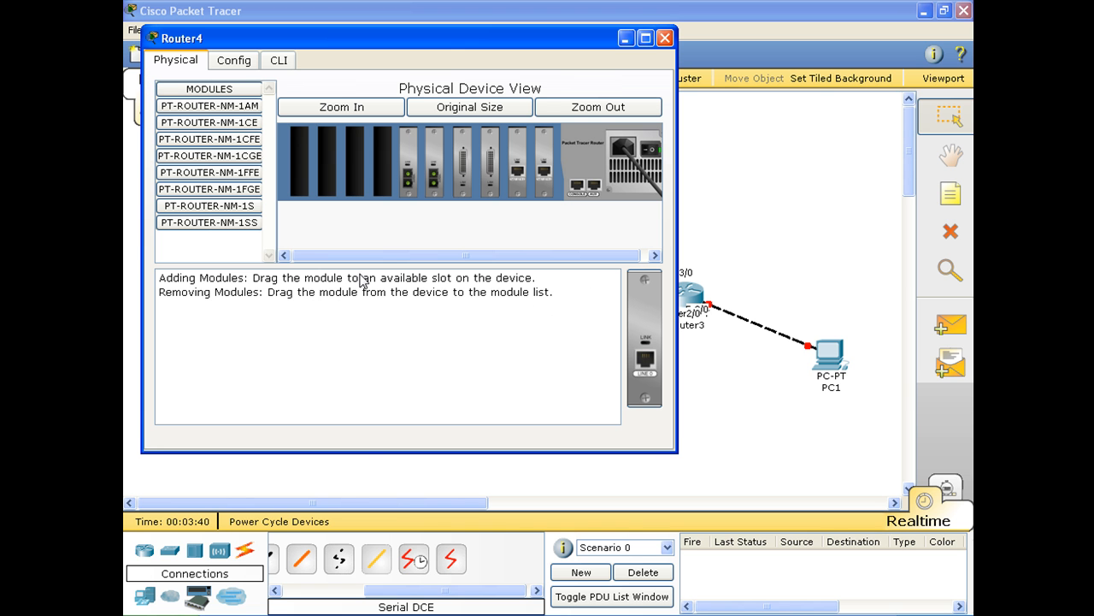
pyautogui.click(214, 206)
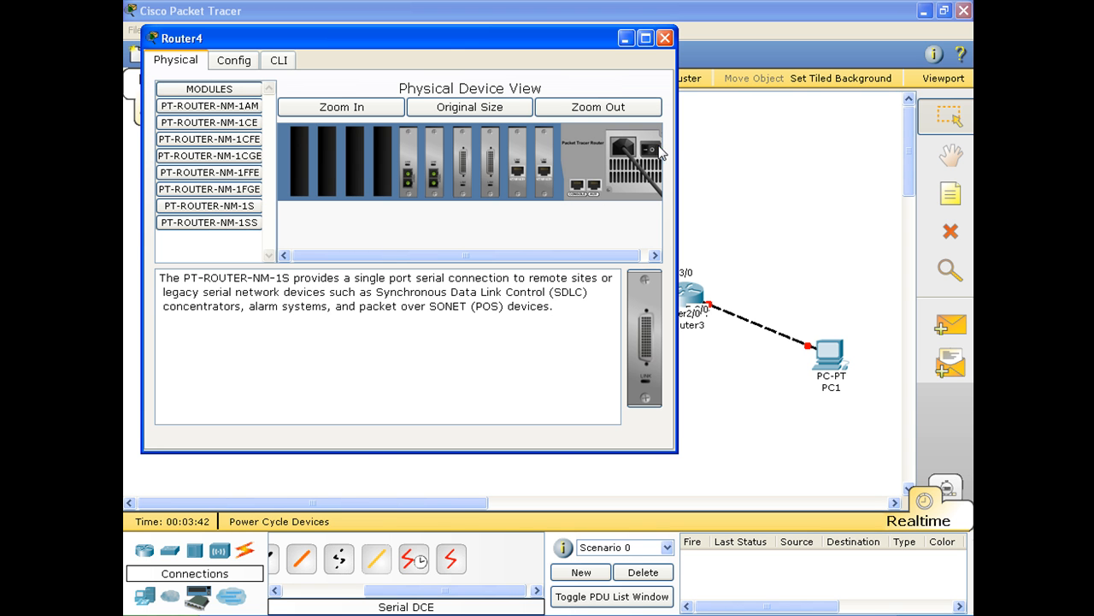
pyautogui.moveTo(645, 347); pyautogui.dragTo(385, 185)
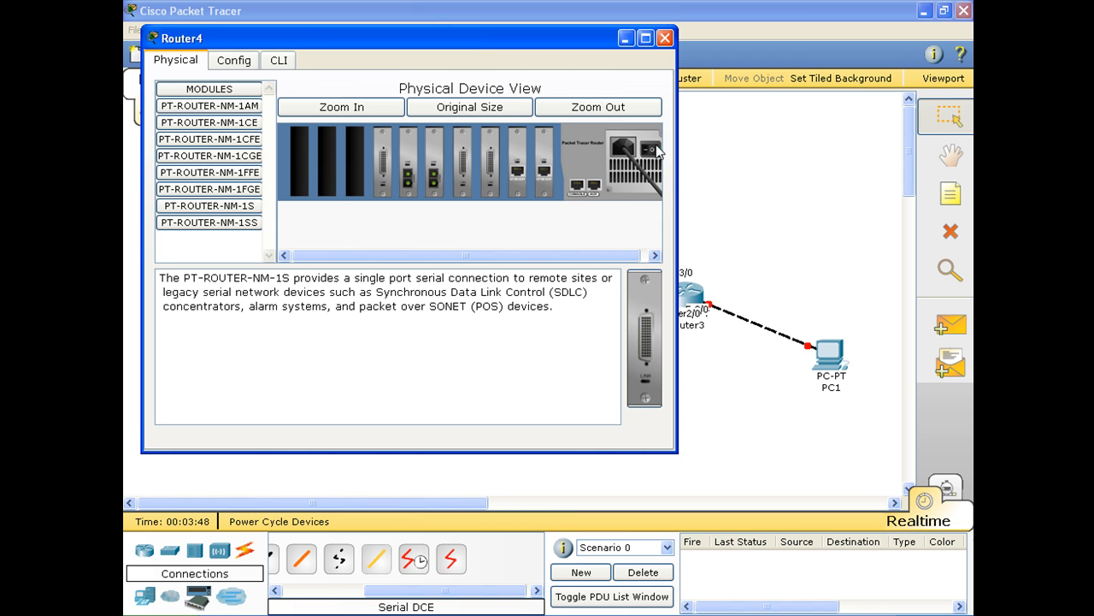
pyautogui.click(664, 37)
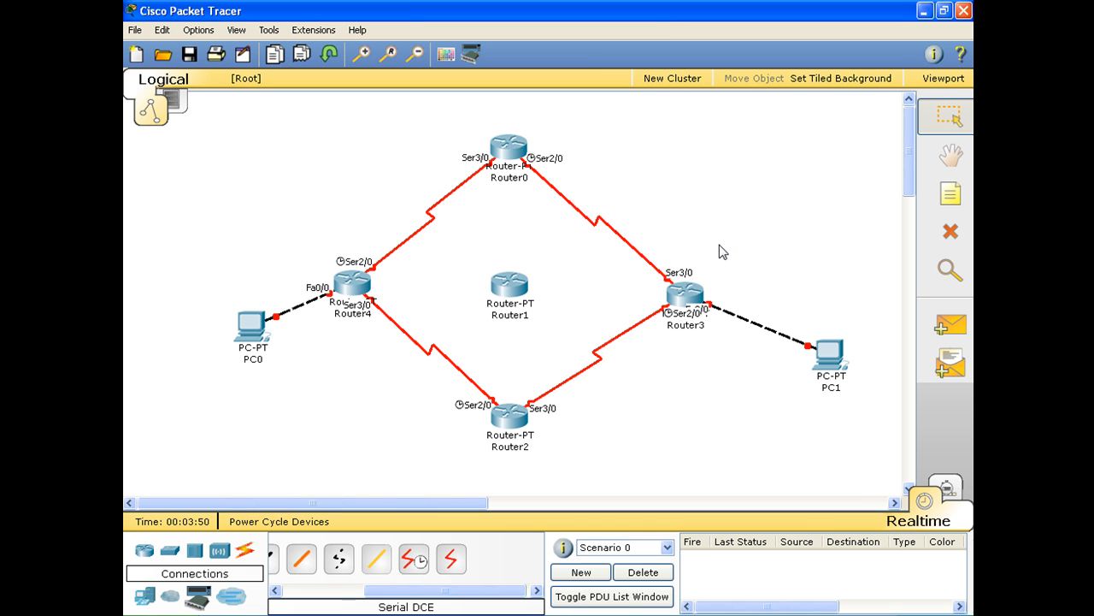
# Step: Connect Router1's Serial2/0 port to Router3's Serial6/0 port with a Serial DCE cable
pyautogui.click(415, 563)
pyautogui.click(503, 284)
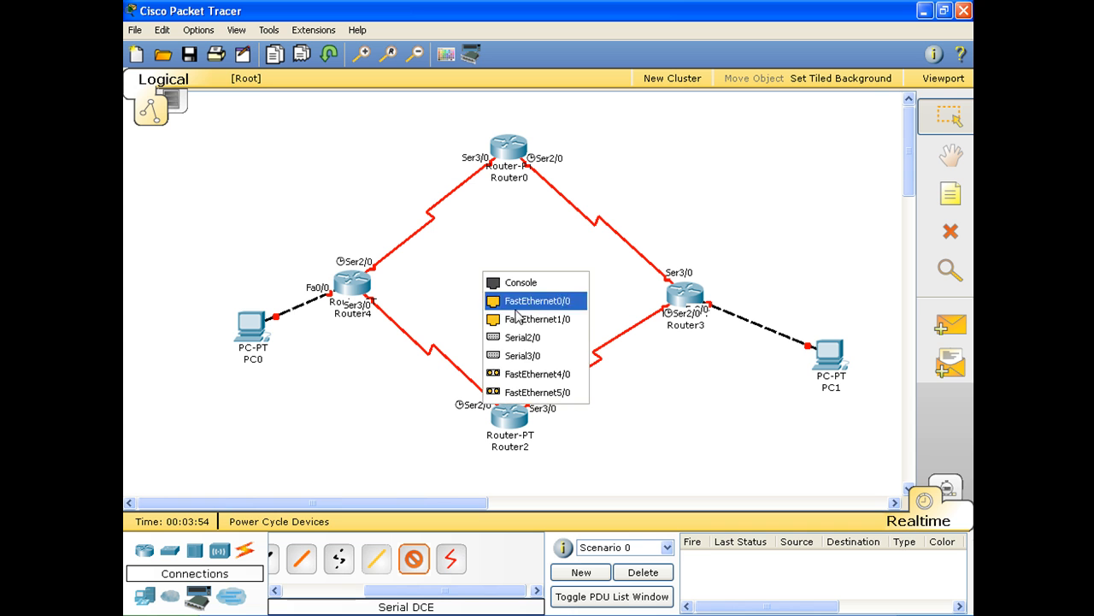
pyautogui.click(527, 355)
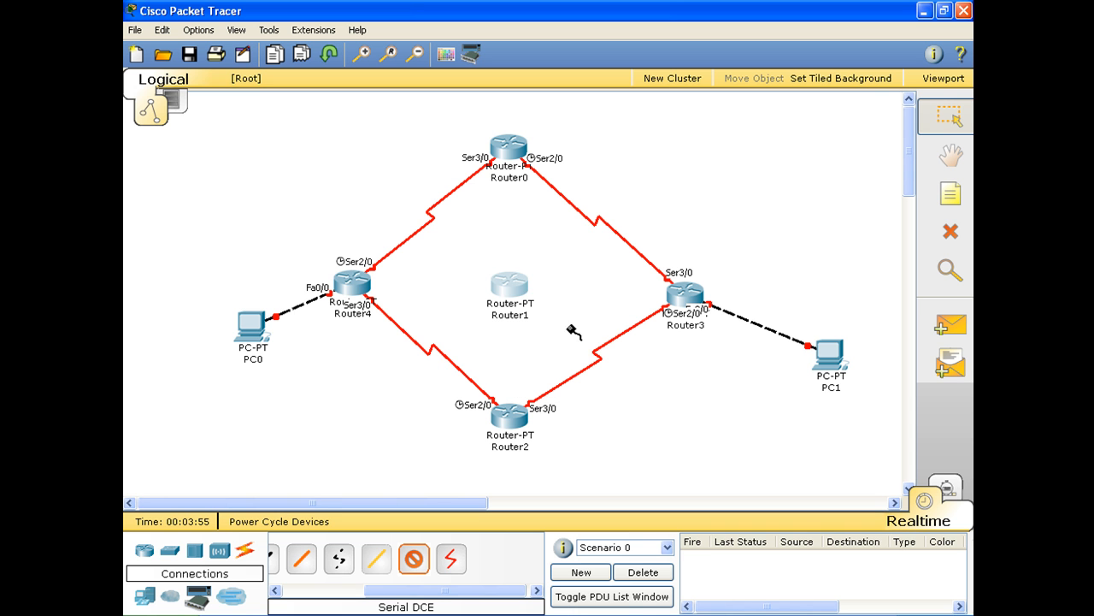
pyautogui.click(684, 298)
pyautogui.click(709, 370)
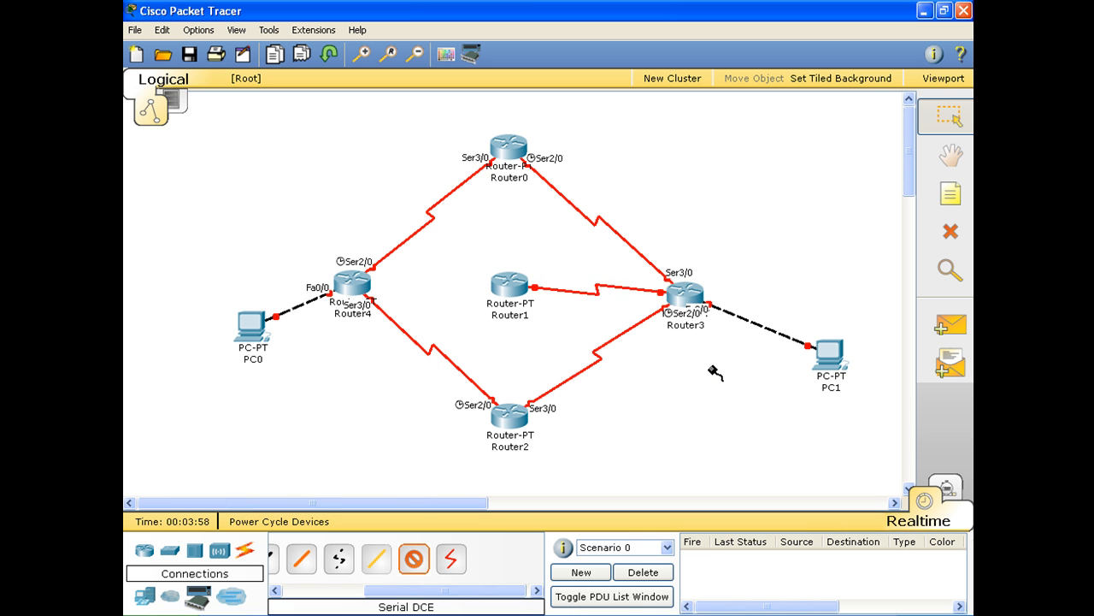
# Step: Connect Router1's Serial3/0 port to Router4's Serial6/0 port with a Serial DCE cable and nudge Router4 slightly toward PC0
pyautogui.click(514, 293)
pyautogui.click(523, 337)
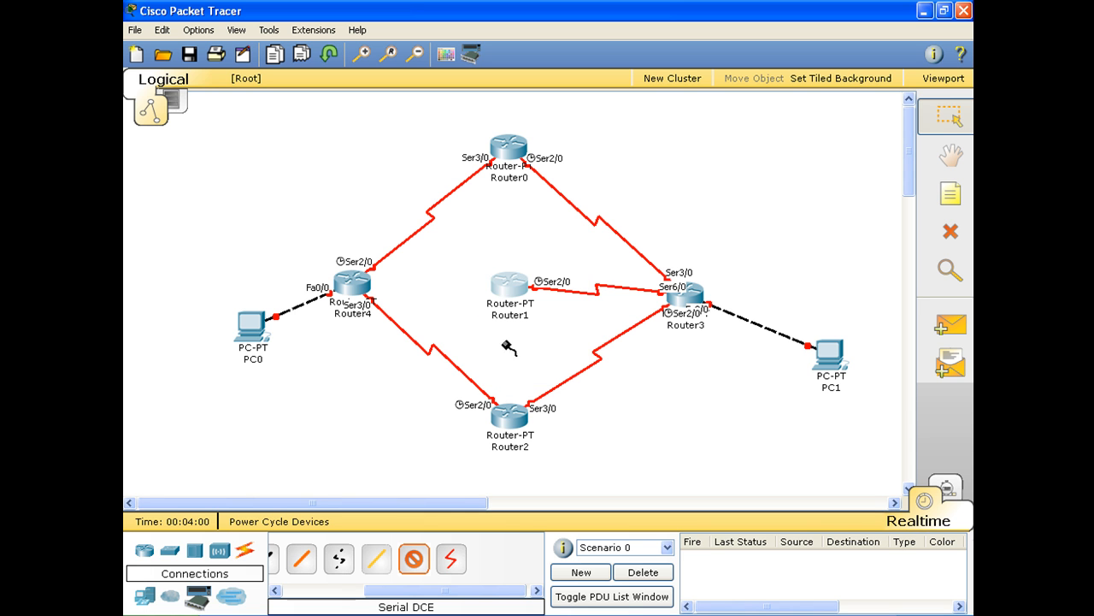
pyautogui.click(351, 284)
pyautogui.click(370, 354)
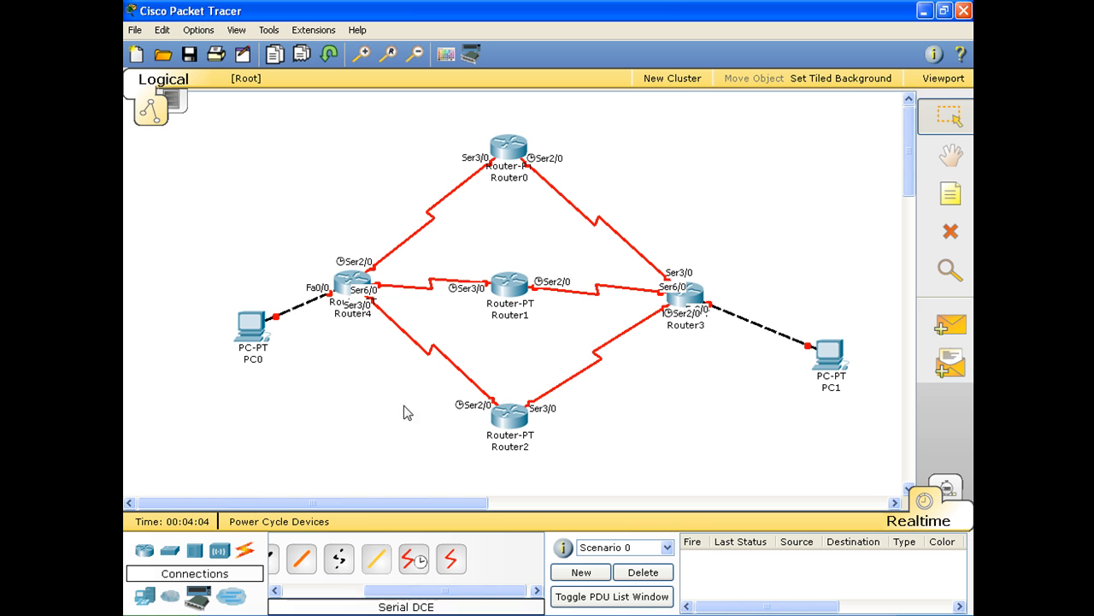
pyautogui.moveTo(353, 304); pyautogui.dragTo(339, 295)
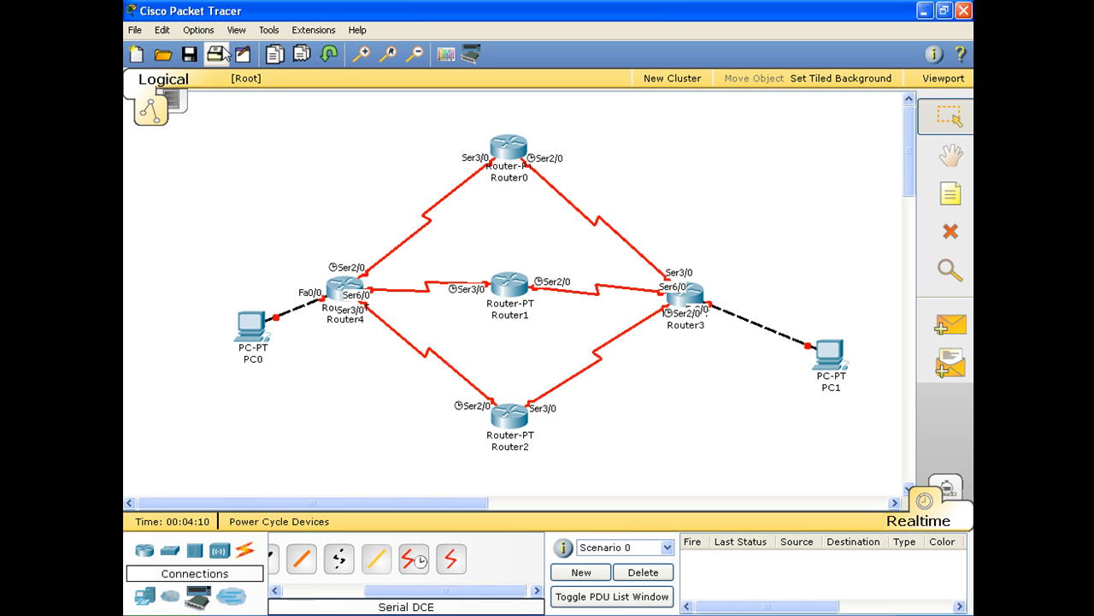
# Step: Turn off Port Labels Always Shown in the preferences and move the Options dialog aside to uncover the topology
pyautogui.click(203, 33)
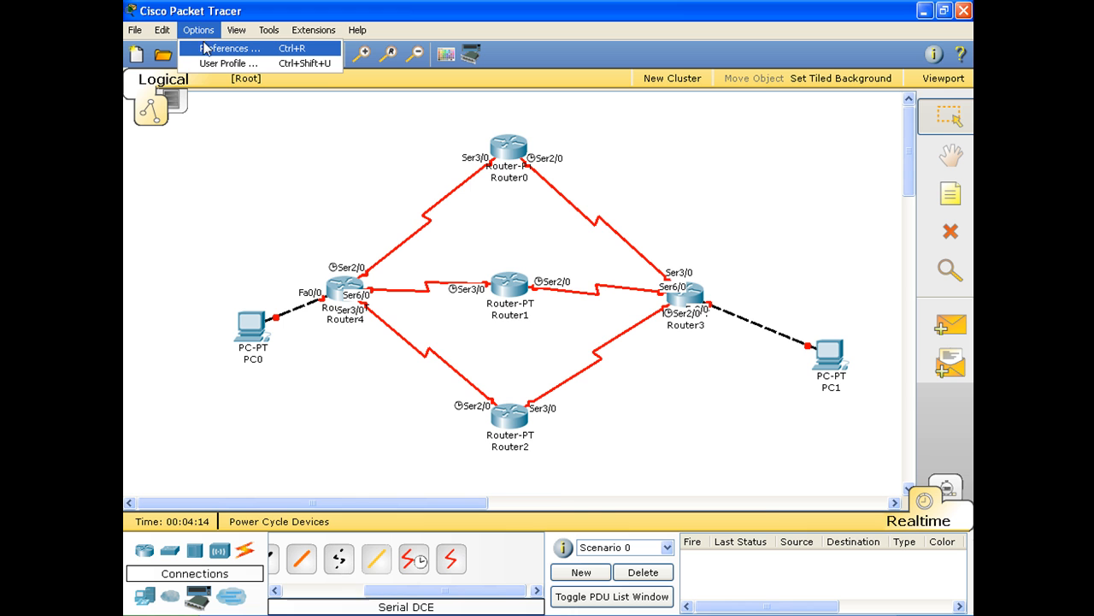
pyautogui.click(209, 51)
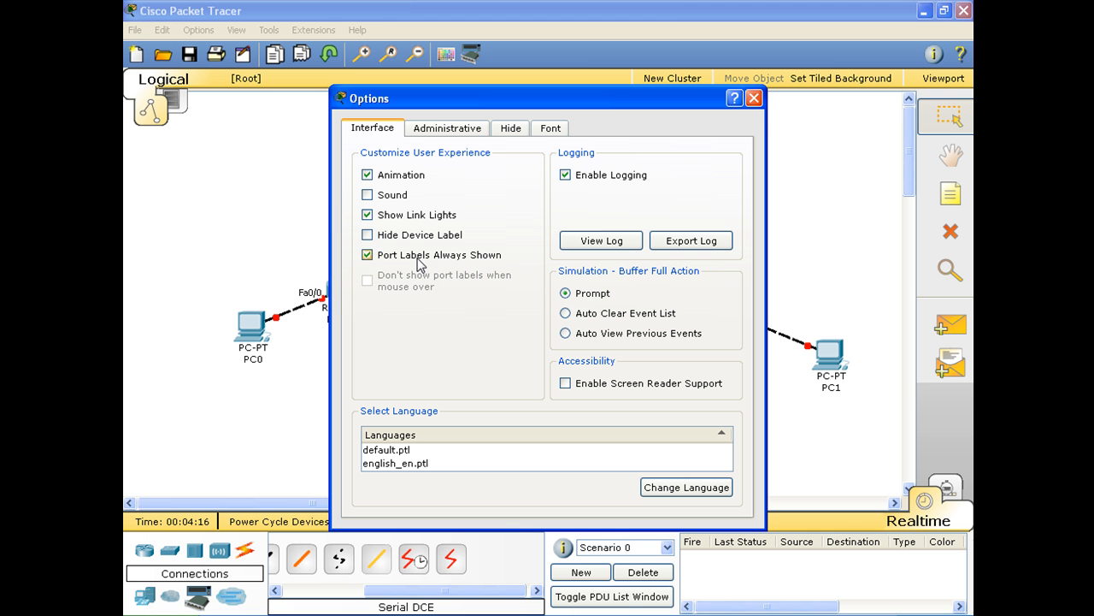
pyautogui.click(421, 254)
pyautogui.moveTo(382, 107); pyautogui.dragTo(731, 103)
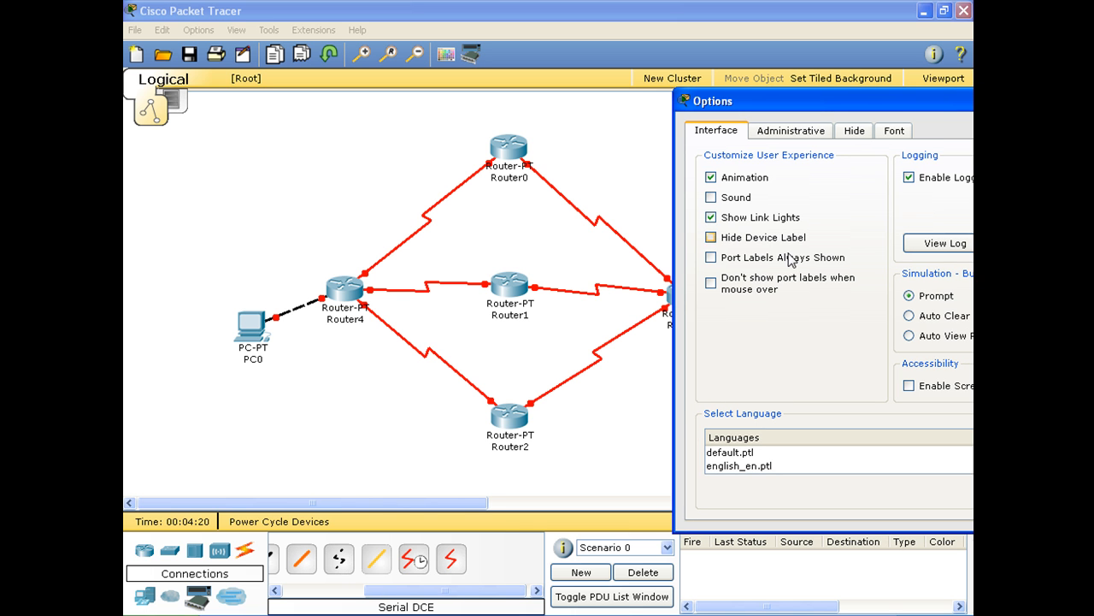
# Step: Turn on Port Labels Always Shown, close the preferences, and move PC0 slightly farther from Router4
pyautogui.click(710, 257)
pyautogui.moveTo(684, 101); pyautogui.dragTo(387, 104)
pyautogui.click(807, 106)
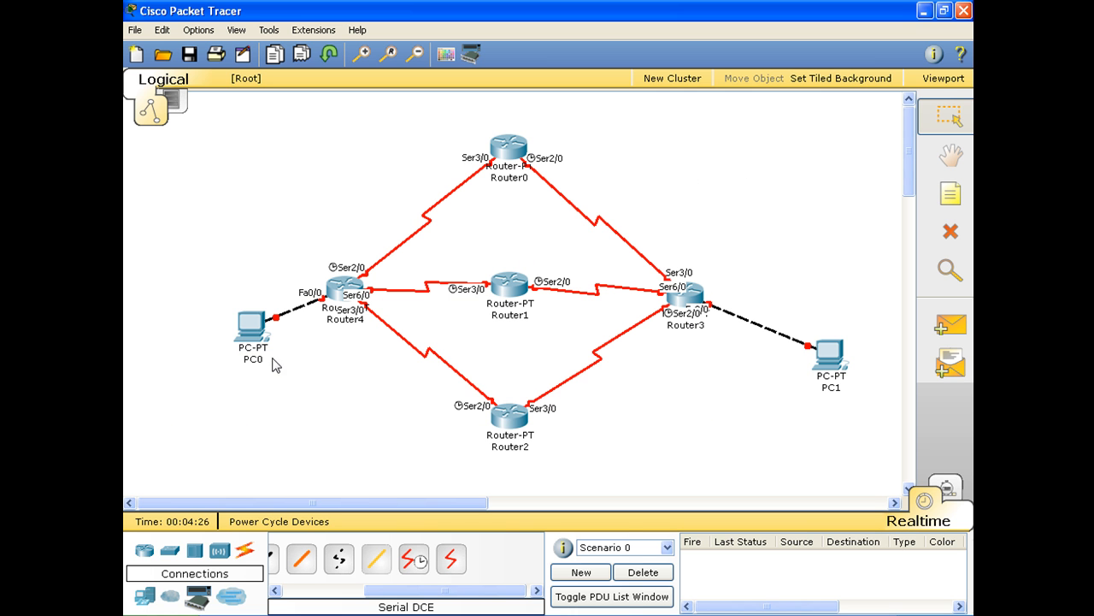
pyautogui.moveTo(256, 341); pyautogui.dragTo(230, 345)
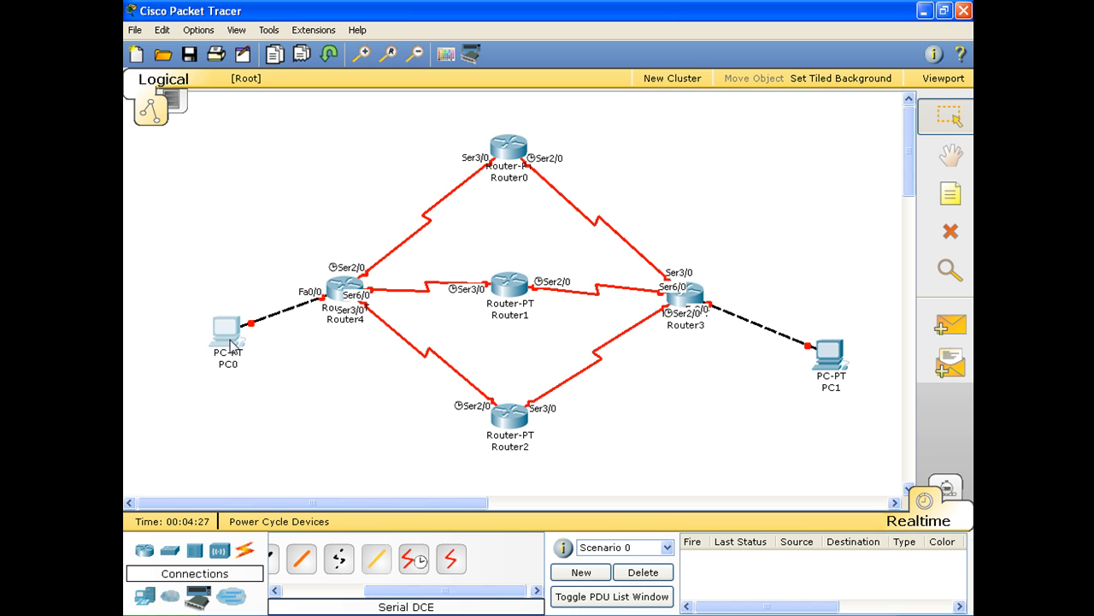
# Step: Place a note reading 10.0.0.0 below PC0 to label its network
pyautogui.press('p')
pyautogui.press('n')
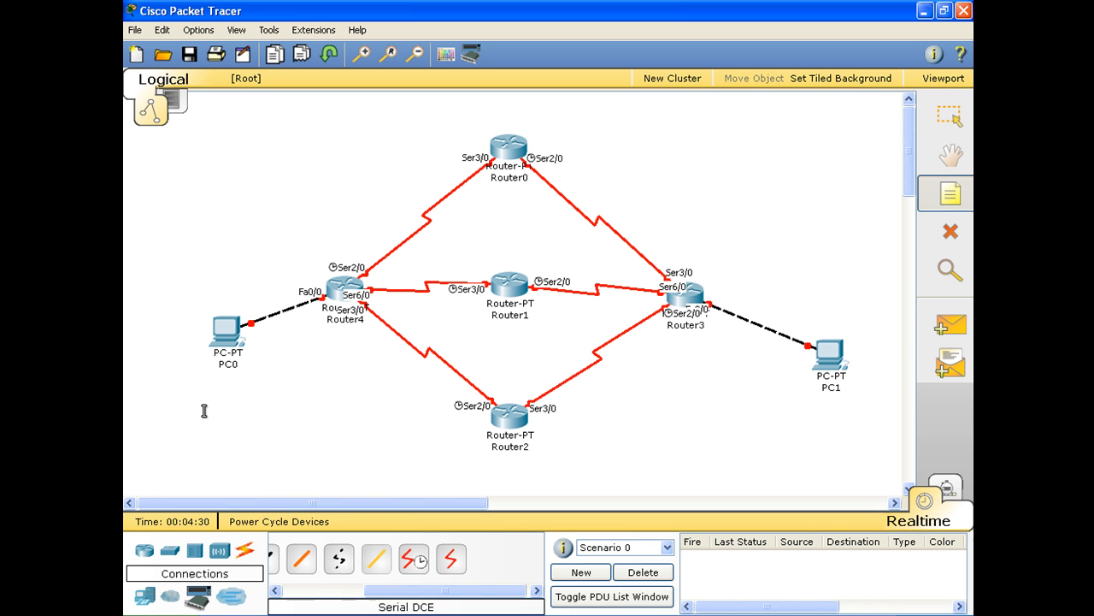
pyautogui.click(198, 397)
pyautogui.write('10')
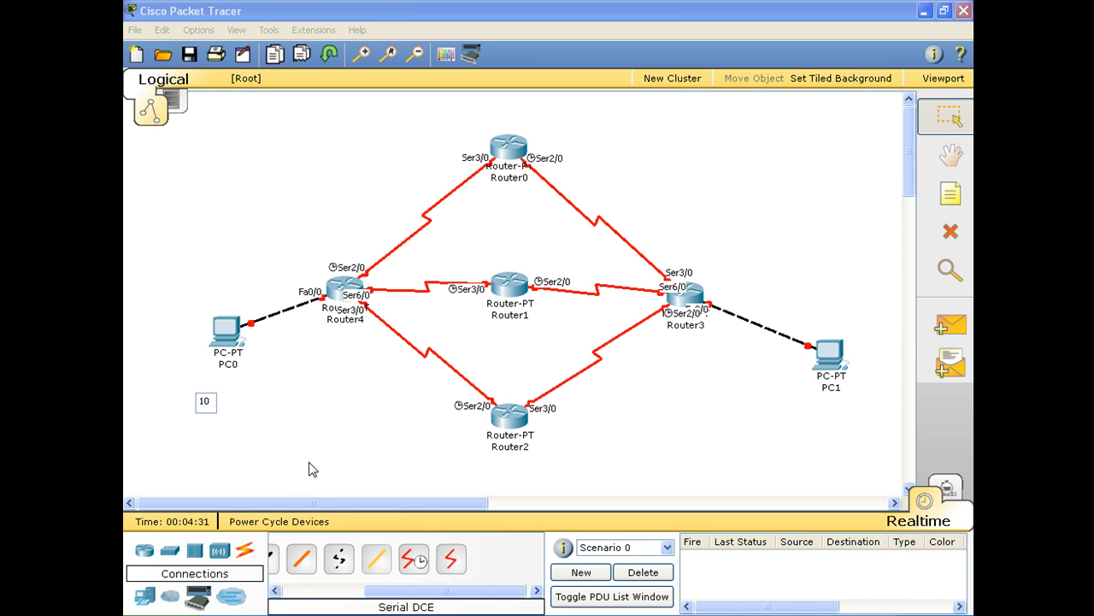
pyautogui.write('.0.0.0')
pyautogui.hotkey('shift', 'Left')
pyautogui.hotkey('shift', 'Left')
pyautogui.hotkey('shift', 'Left')
pyautogui.hotkey('shift', 'Left')
pyautogui.hotkey('shift', 'Left')
pyautogui.hotkey('shift', 'Left')
# Step: Place a note reading 190.0.0.0 below PC1 to label its network
pyautogui.click(950, 193)
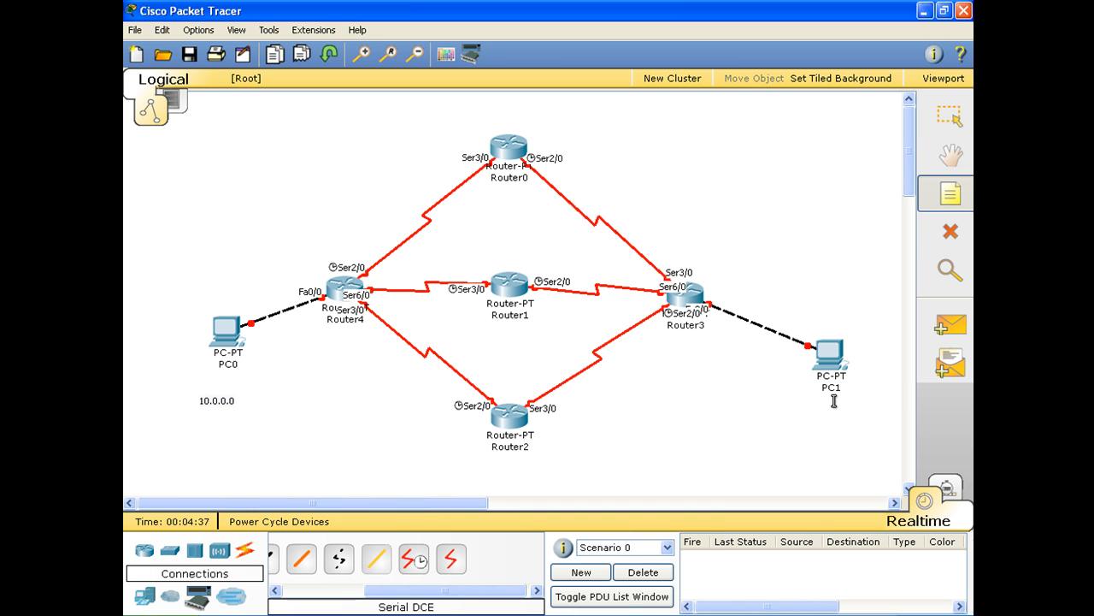
pyautogui.click(802, 419)
pyautogui.write('190.0.0.0')
# Step: Label the Router4–Router0 link with a 200.0.0.0 note and the Router0–Router3 link with a 201.0.0.0 note
pyautogui.click(950, 193)
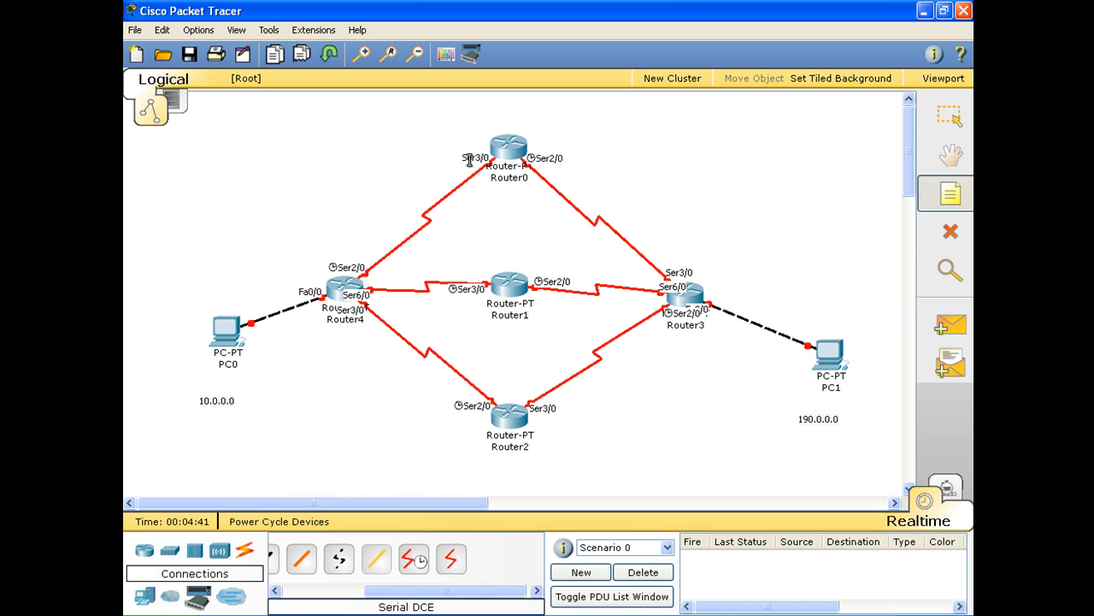
pyautogui.click(342, 200)
pyautogui.write('200')
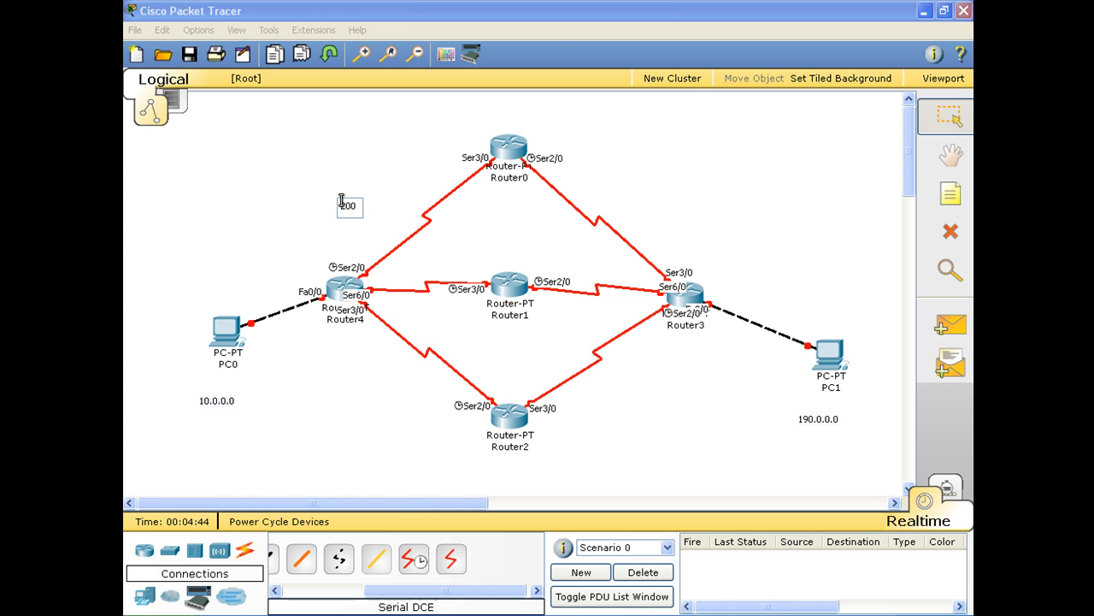
pyautogui.write('.0.0.0')
pyautogui.click(949, 194)
pyautogui.click(612, 190)
pyautogui.write('201.0.0.0')
# Step: Label the Router2–Router3 link with a 202.0.0.0 note and the Router4–Router2 link with a 203.0.0.0 note
pyautogui.click(963, 205)
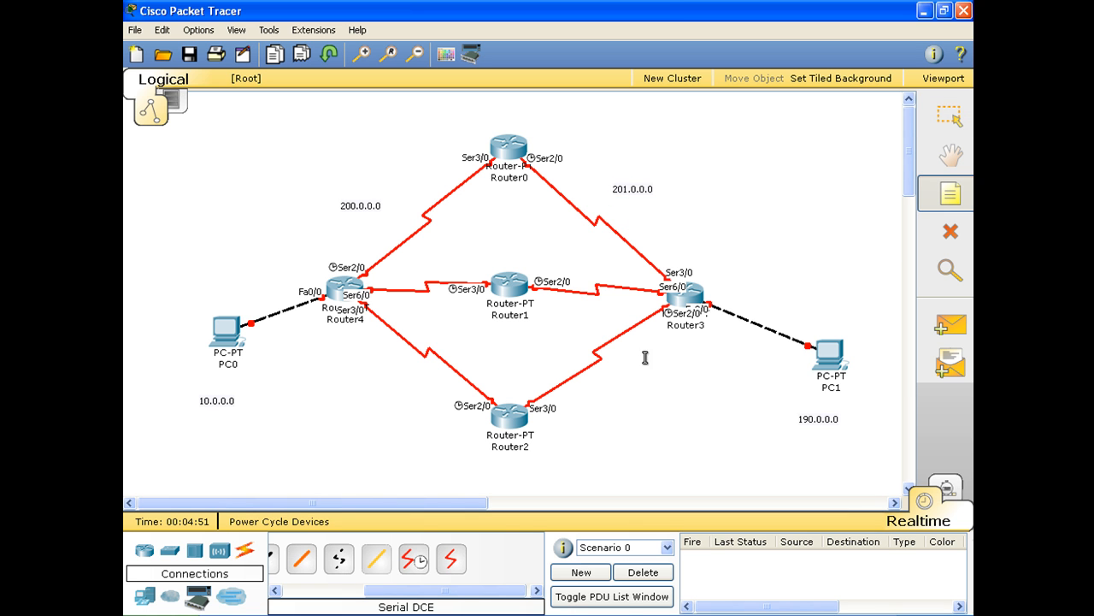
pyautogui.click(601, 392)
pyautogui.write('202.0.0.0')
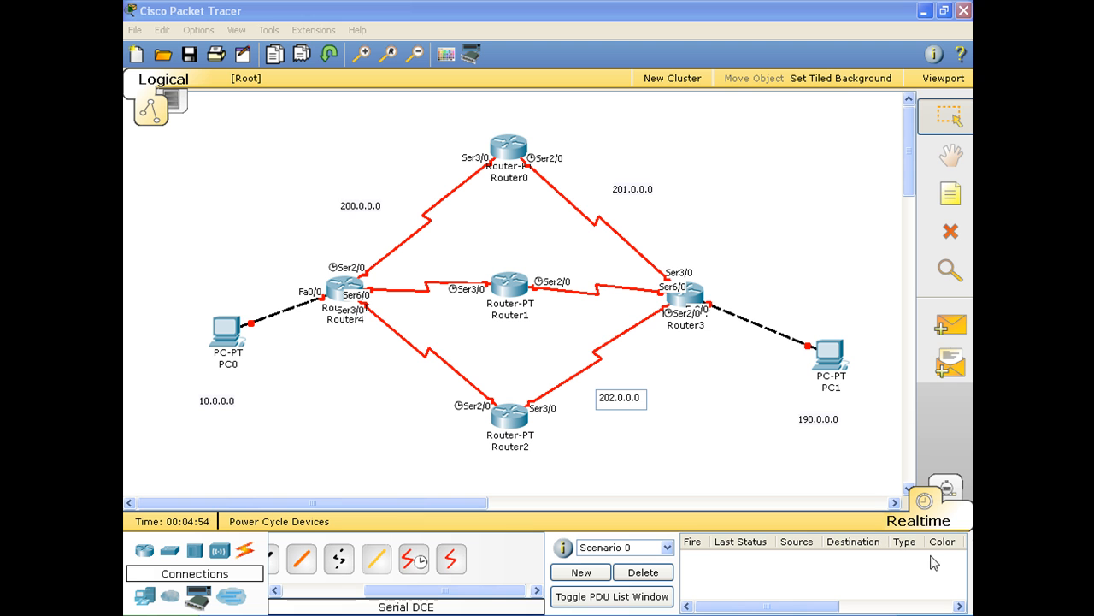
pyautogui.click(951, 194)
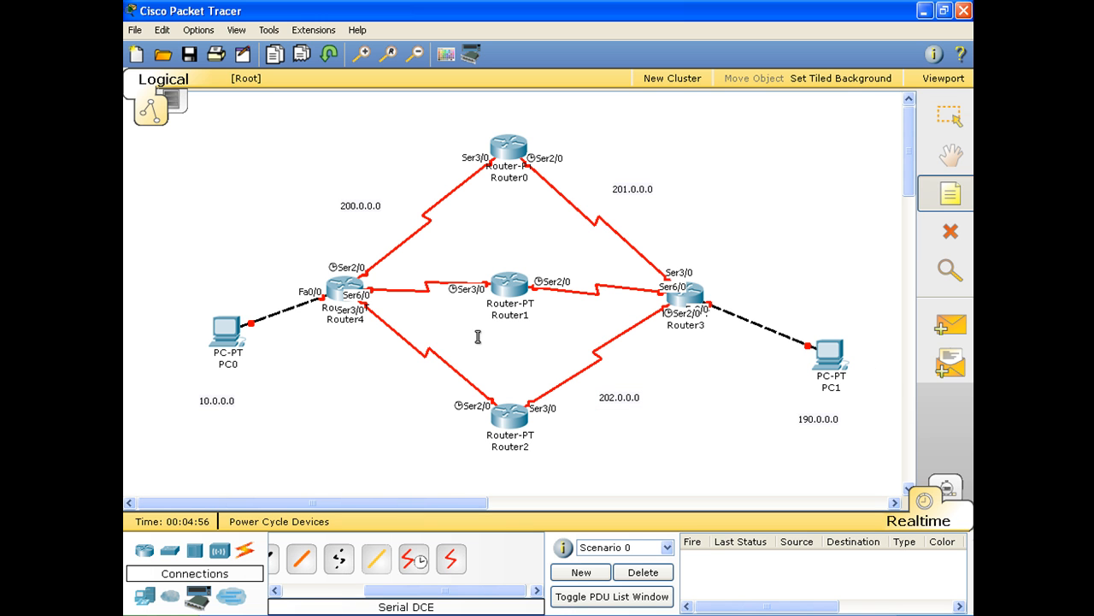
pyautogui.click(365, 376)
pyautogui.write('203.0.0.0')
# Step: Label the Router4–Router1 link with a 204.0.0.0 note and the Router1–Router3 link with a 205.0.0.0 note
pyautogui.click(951, 194)
pyautogui.click(435, 261)
pyautogui.write('204.0.0.0')
pyautogui.click(951, 194)
pyautogui.click(568, 263)
pyautogui.write('205.0.0.0')
pyautogui.click(779, 245)
# Step: Move the outer link notes and the two PC network notes closer to their links and PCs, and nudge Router0 slightly
pyautogui.moveTo(347, 203); pyautogui.dragTo(368, 198)
pyautogui.moveTo(619, 195); pyautogui.dragTo(627, 205)
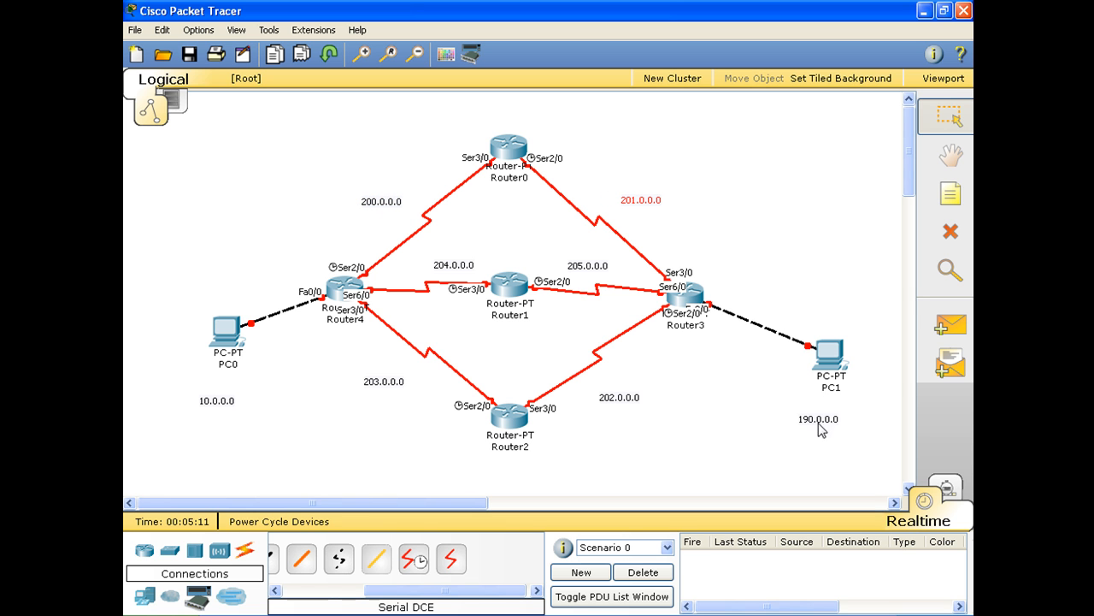
pyautogui.moveTo(824, 421); pyautogui.dragTo(834, 409)
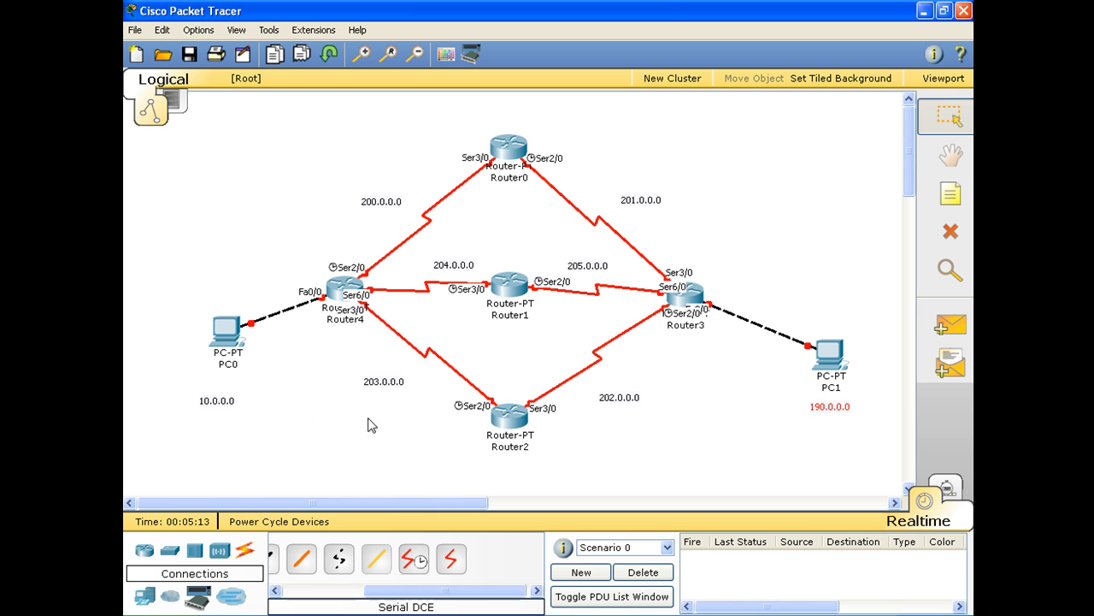
pyautogui.moveTo(216, 406); pyautogui.dragTo(222, 392)
pyautogui.moveTo(632, 397); pyautogui.dragTo(622, 390)
pyautogui.moveTo(401, 386); pyautogui.dragTo(399, 377)
pyautogui.click(410, 451)
pyautogui.moveTo(505, 152); pyautogui.dragTo(508, 151)
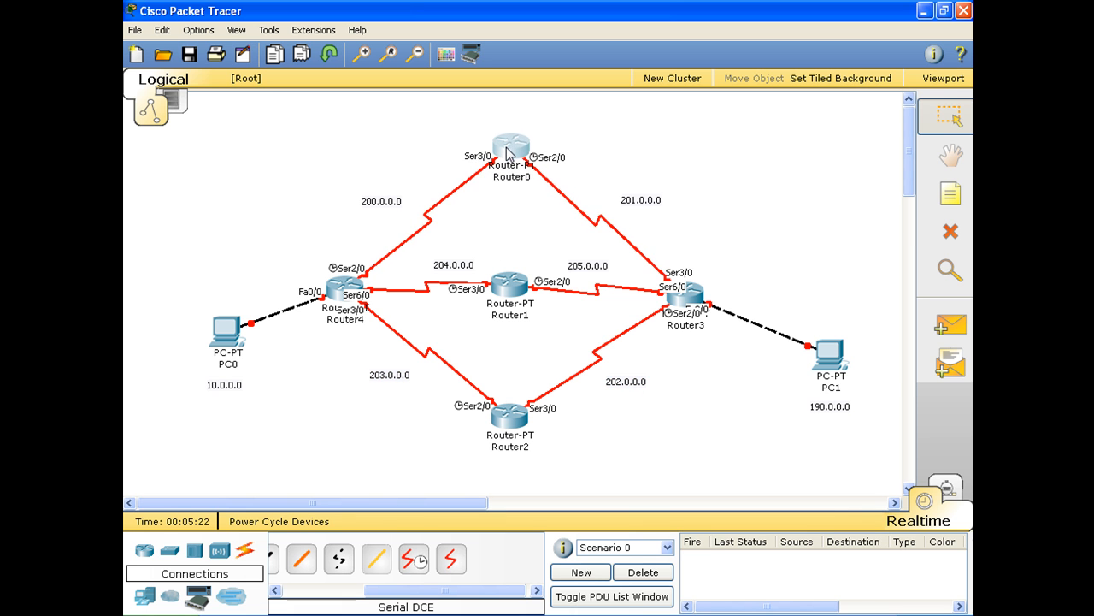
# Step: Add protocol notes above the three middle routers: EIGRP for Router0, RIP for Router1 and OSPF for Router2
pyautogui.click(949, 195)
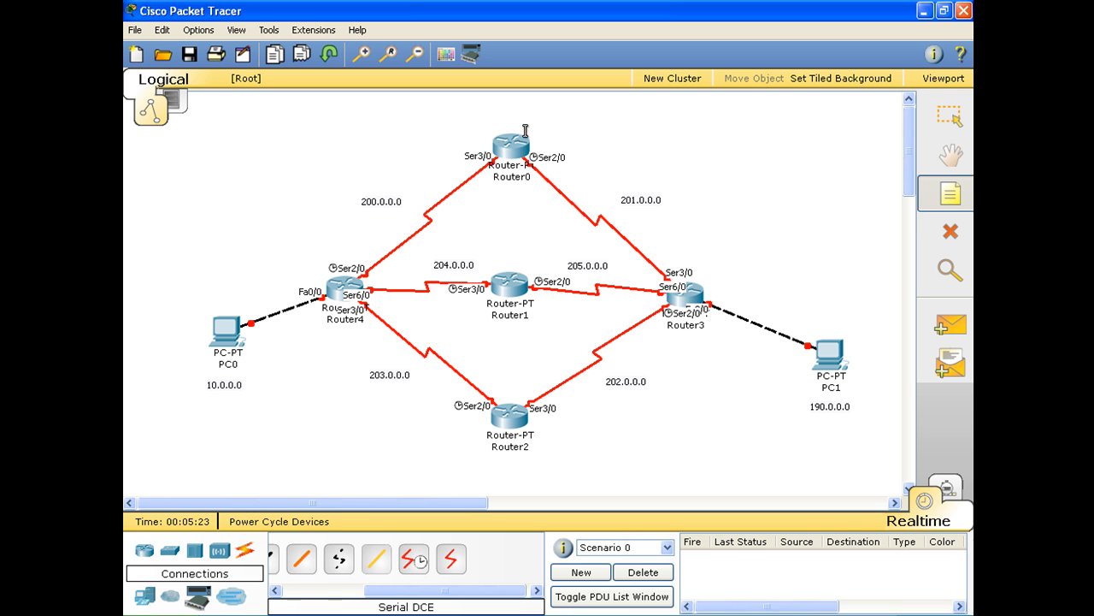
pyautogui.click(467, 114)
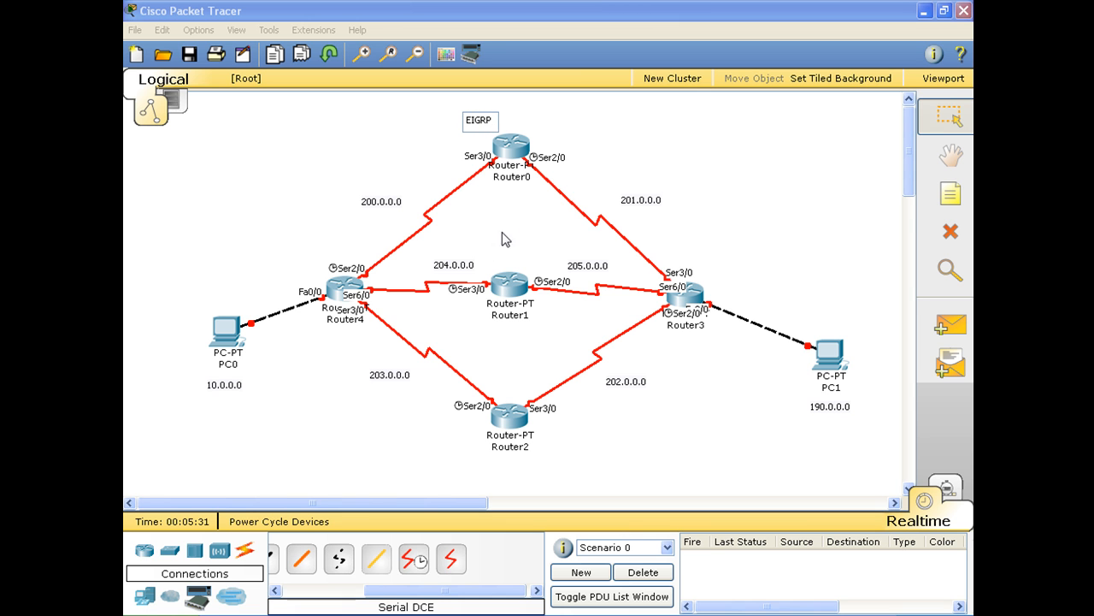
pyautogui.click(949, 199)
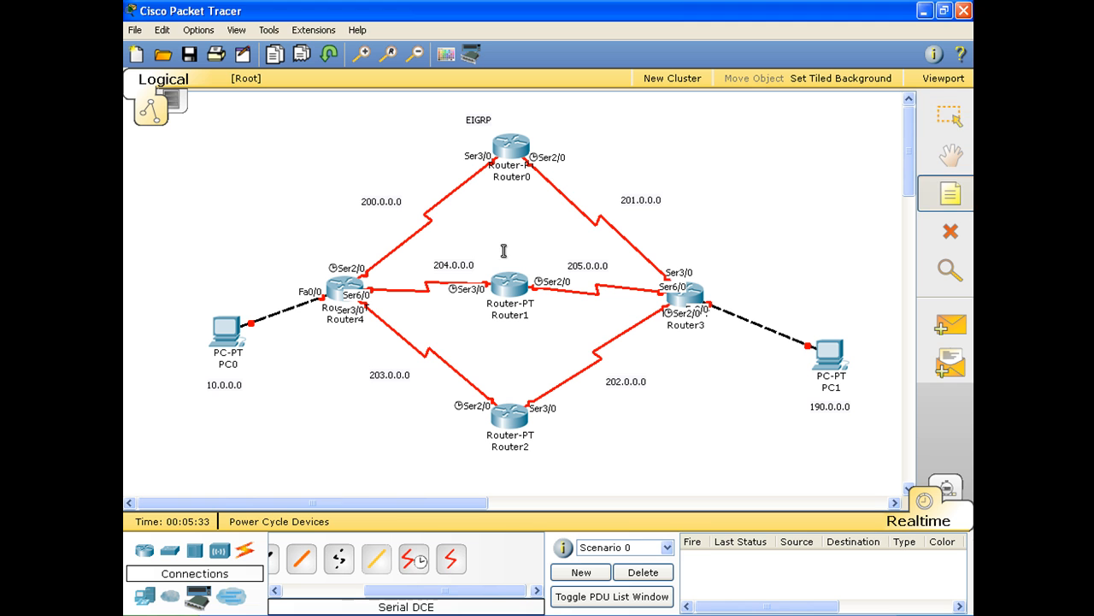
pyautogui.click(506, 253)
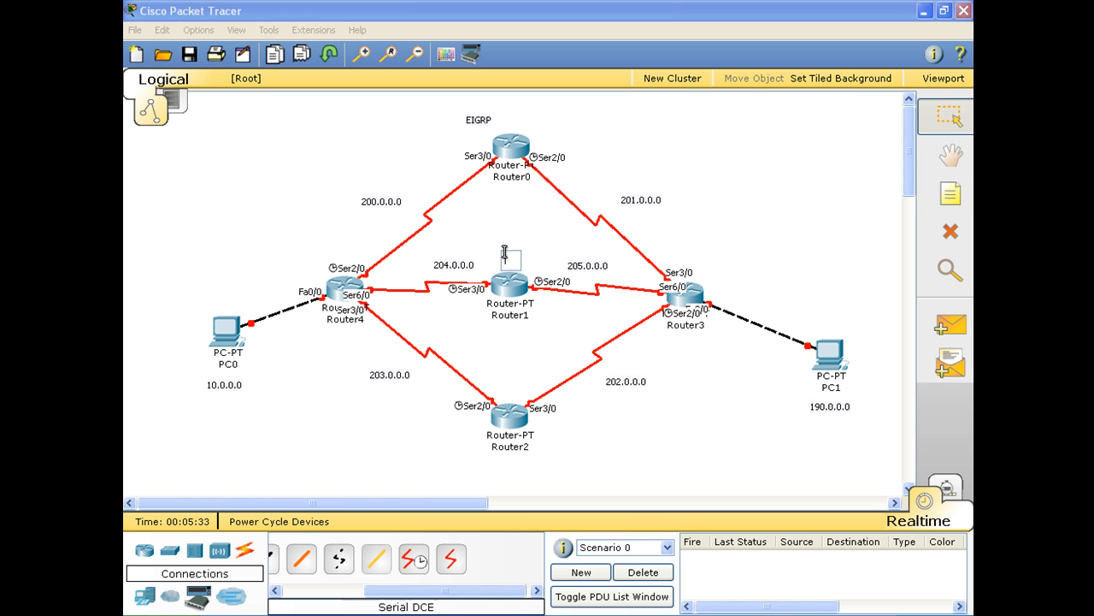
pyautogui.click(963, 199)
pyautogui.click(490, 377)
pyautogui.write('OSPF')
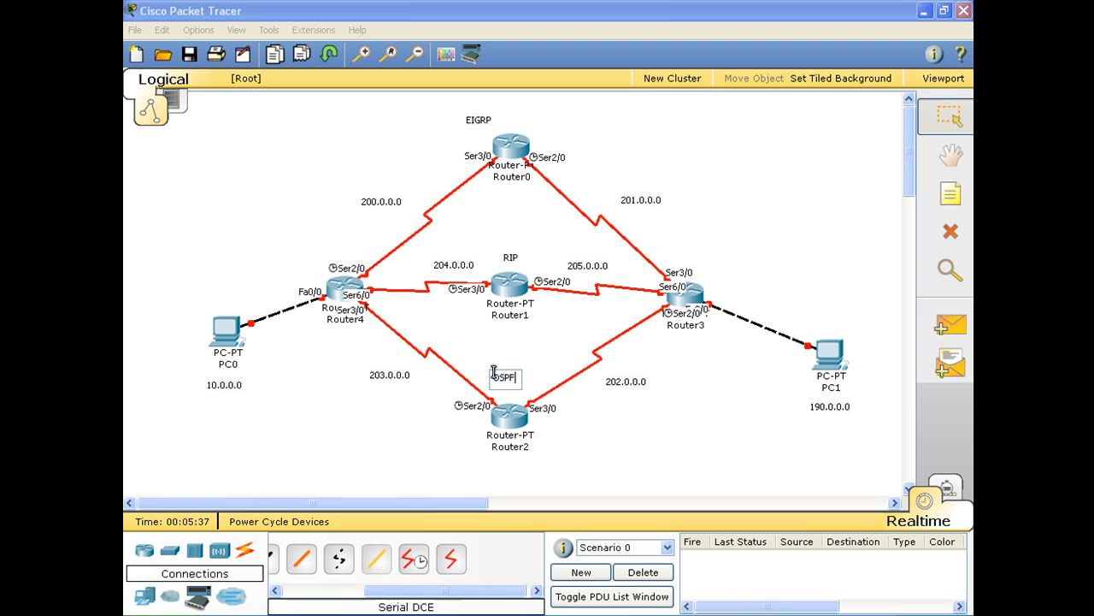
pyautogui.click(661, 434)
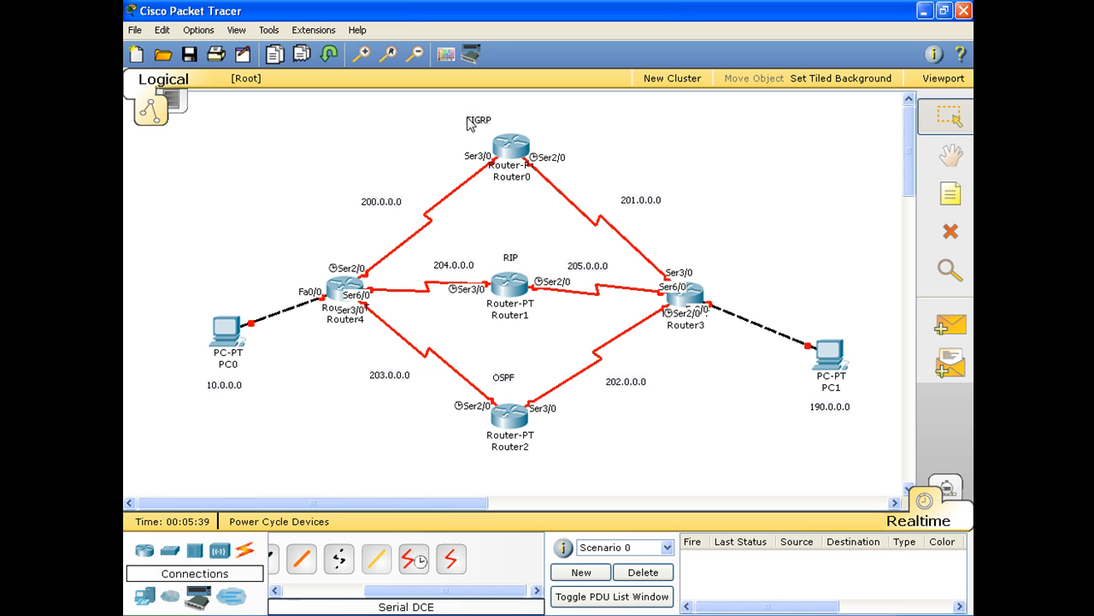
# Step: Center the EIGRP note above Router0 and the OSPF note above Router2
pyautogui.moveTo(498, 122); pyautogui.dragTo(510, 121)
pyautogui.click(510, 258)
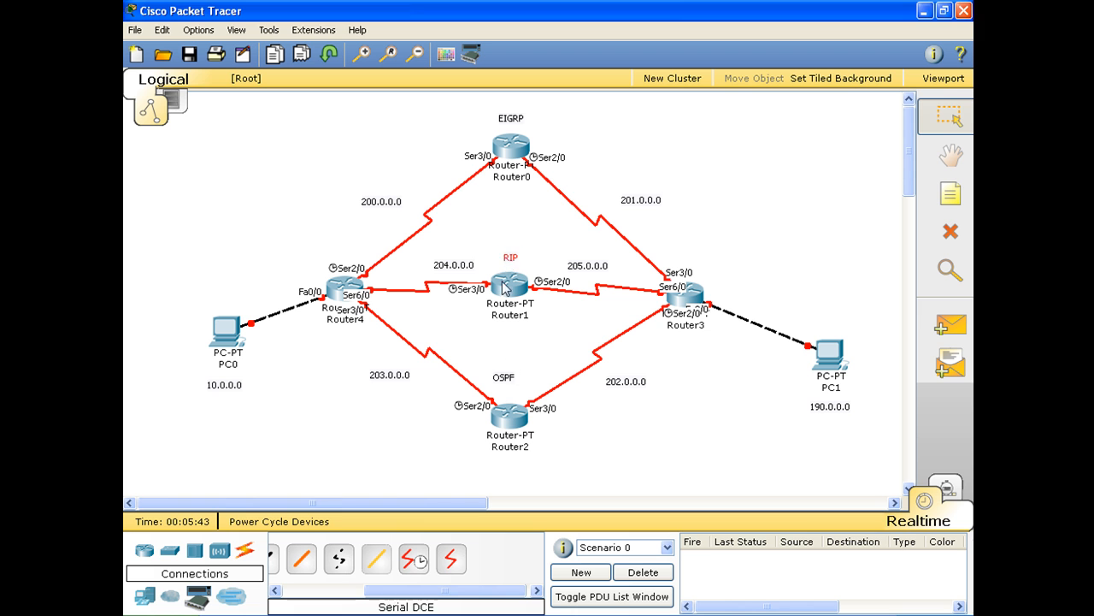
pyautogui.moveTo(504, 382); pyautogui.dragTo(510, 389)
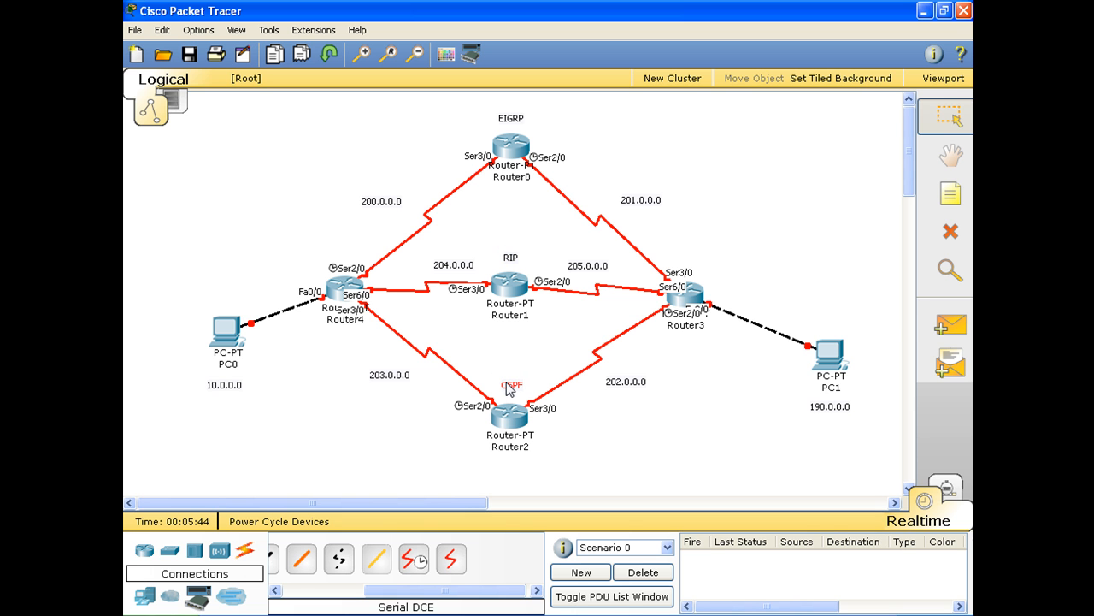
# Step: Place a three-line note reading EIGRP, RIP and OSPF above Router4
pyautogui.click(949, 195)
pyautogui.click(318, 229)
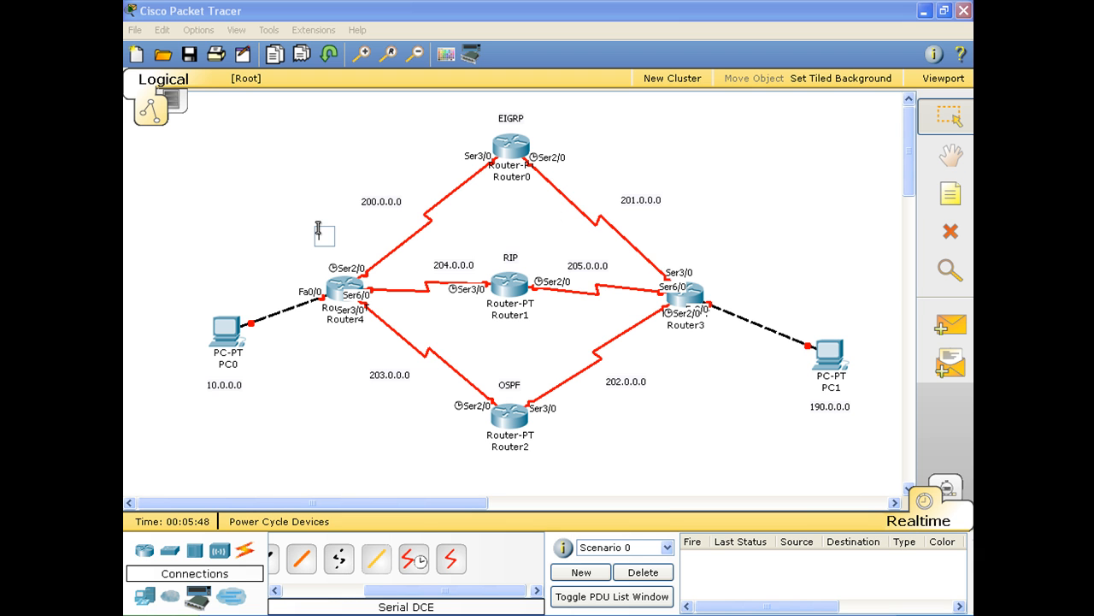
pyautogui.write('EIGPR')
pyautogui.press('Return')
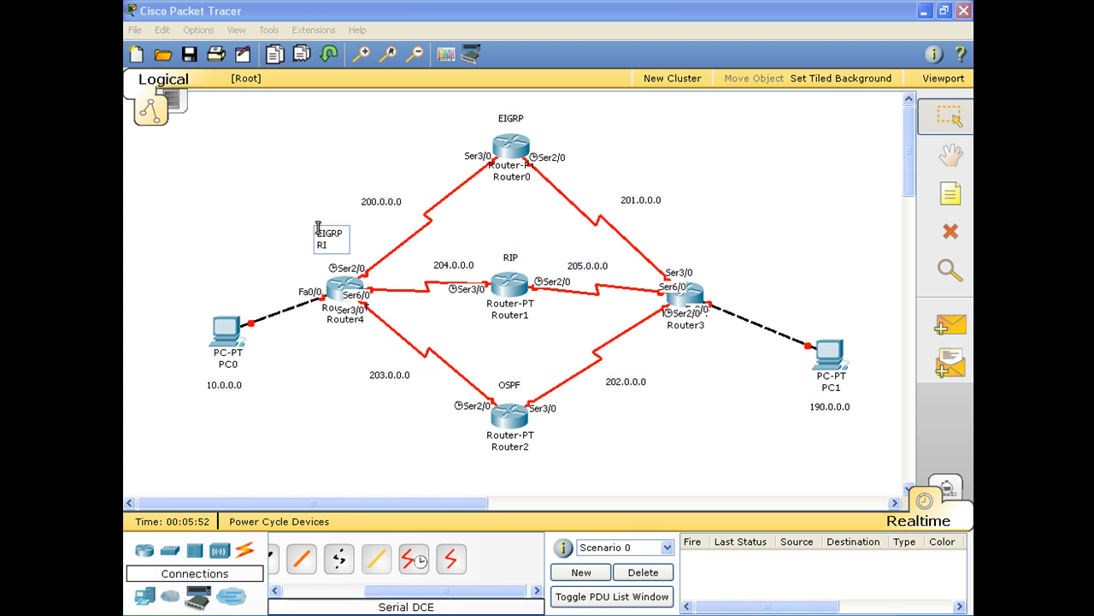
pyautogui.write('RIP OSPF')
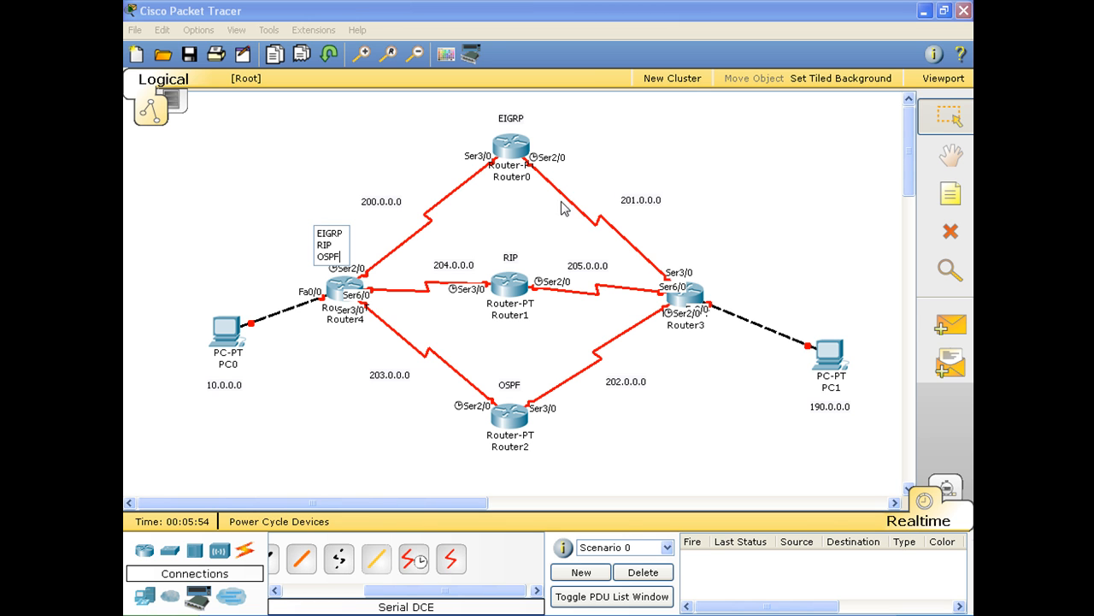
# Step: Place a three-line note reading EIGRP, RIP and OSPF above Router3
pyautogui.click(949, 201)
pyautogui.click(686, 224)
pyautogui.write('EIGRP RIP OSPF')
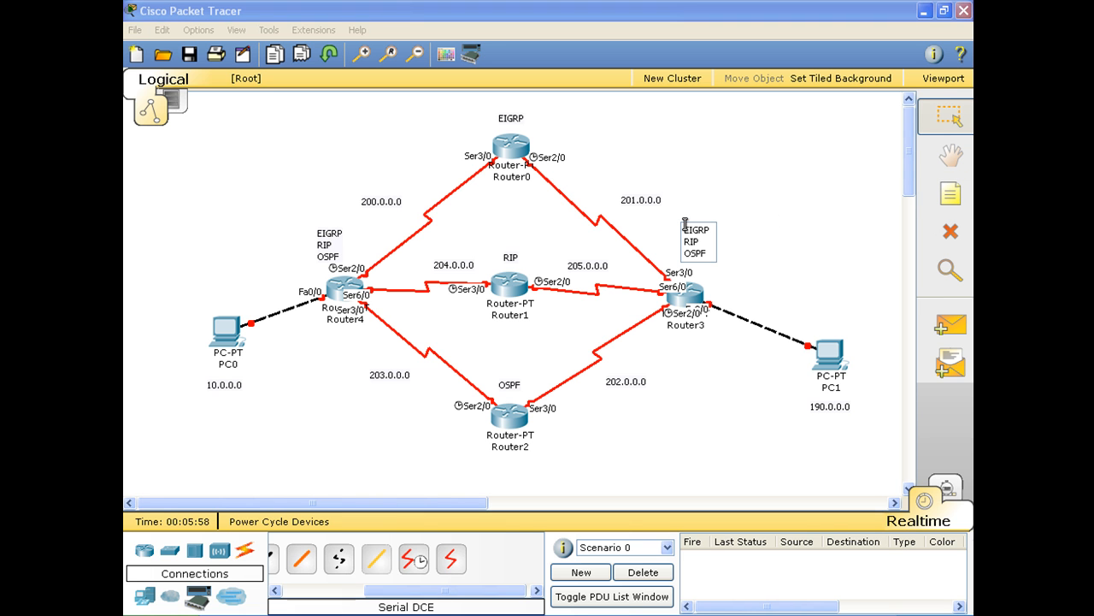
pyautogui.press('Return')
pyautogui.click(764, 224)
# Step: Center the three-line protocol notes above Router4 and Router3
pyautogui.moveTo(336, 250); pyautogui.dragTo(352, 247)
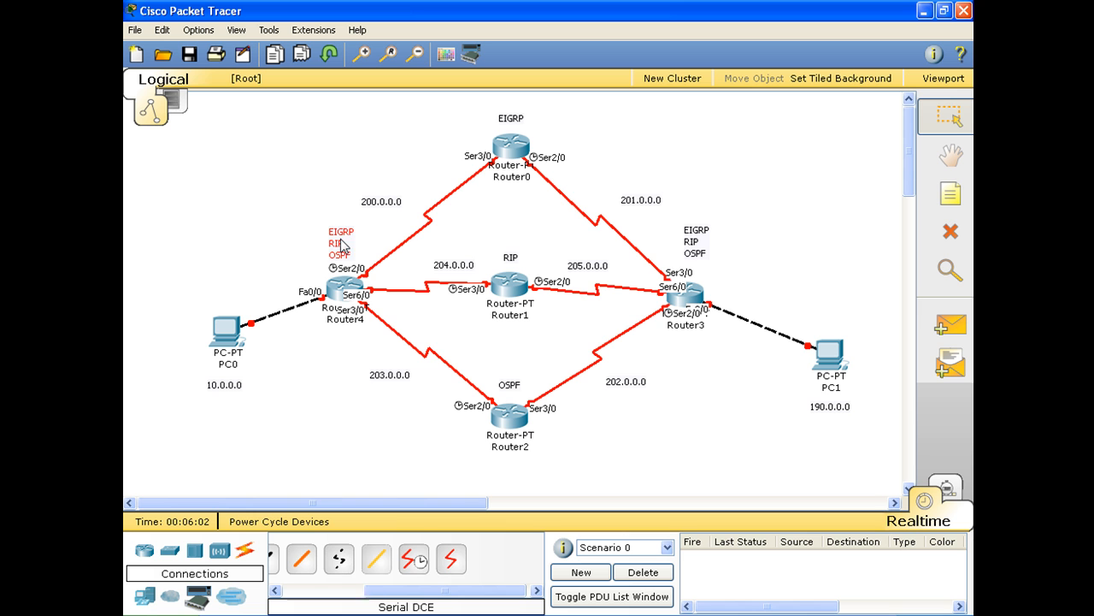
pyautogui.moveTo(695, 233); pyautogui.dragTo(684, 236)
pyautogui.click(748, 213)
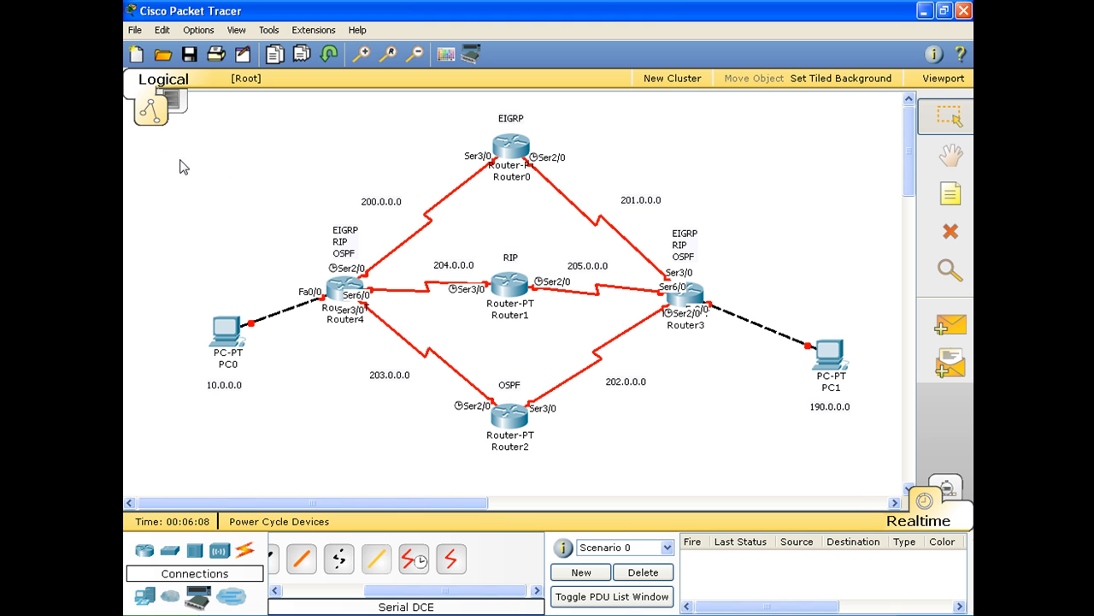
pyautogui.moveTo(183, 136); pyautogui.dragTo(875, 501)
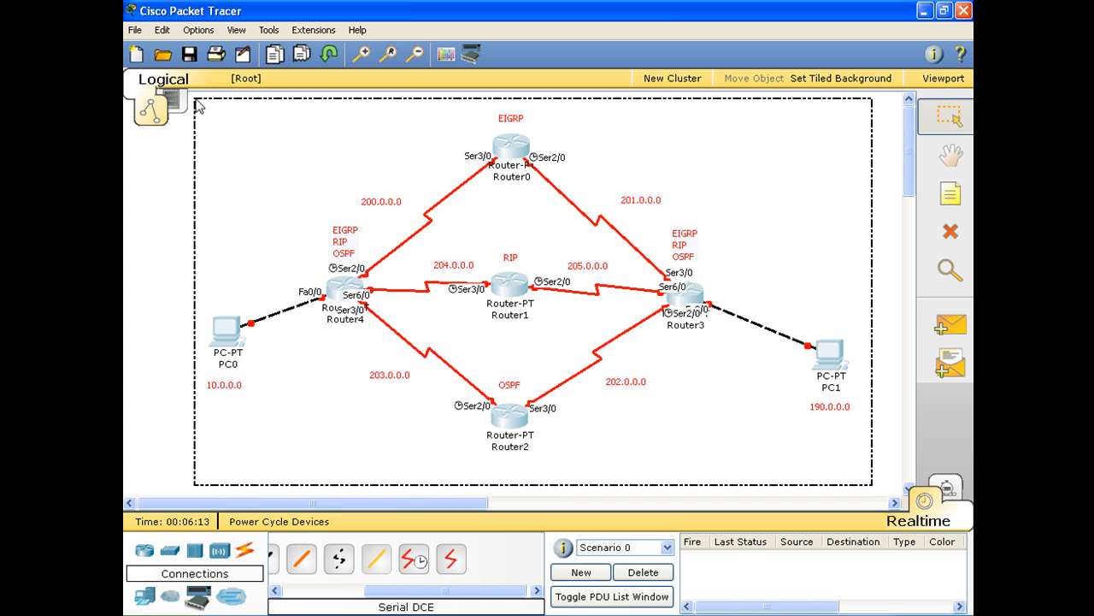
pyautogui.click(264, 156)
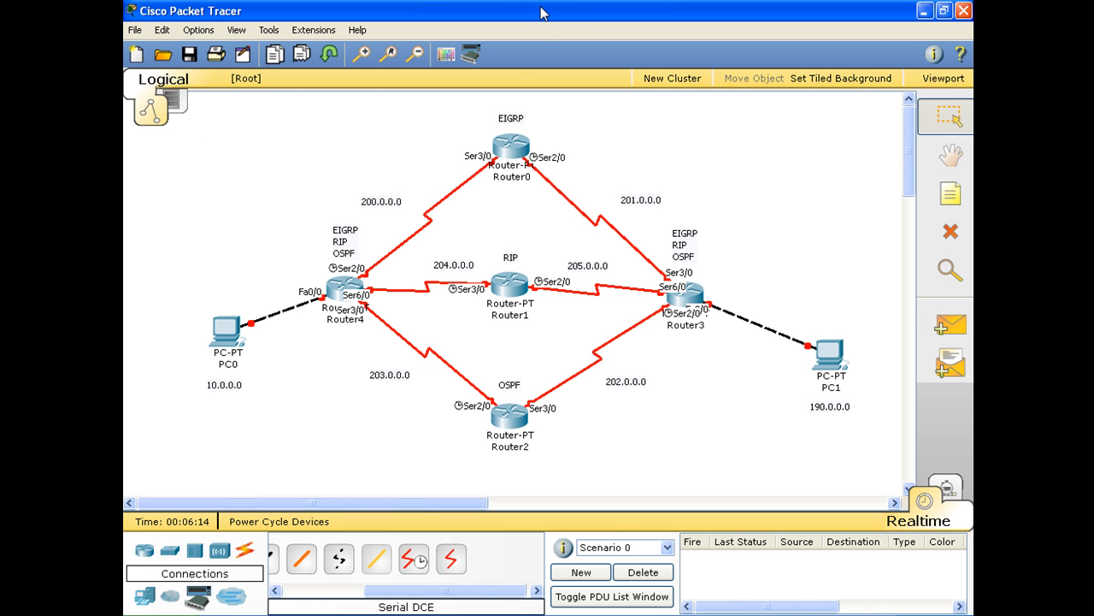